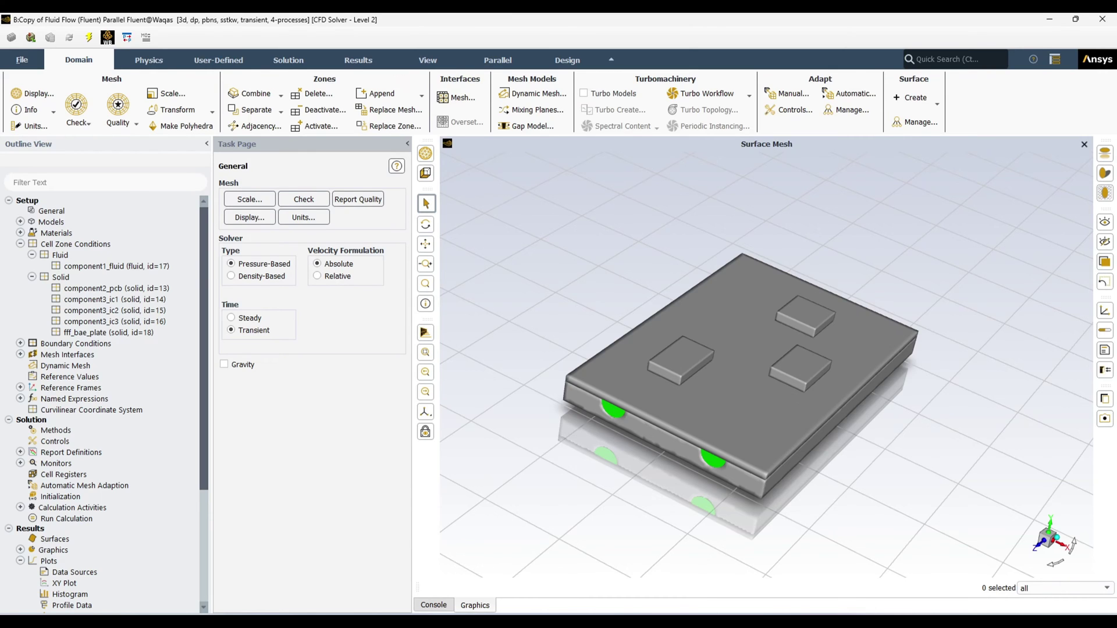
Step: Switch from the Fluent board case to the Excel heat_generation workbook
key("alt+Tab")
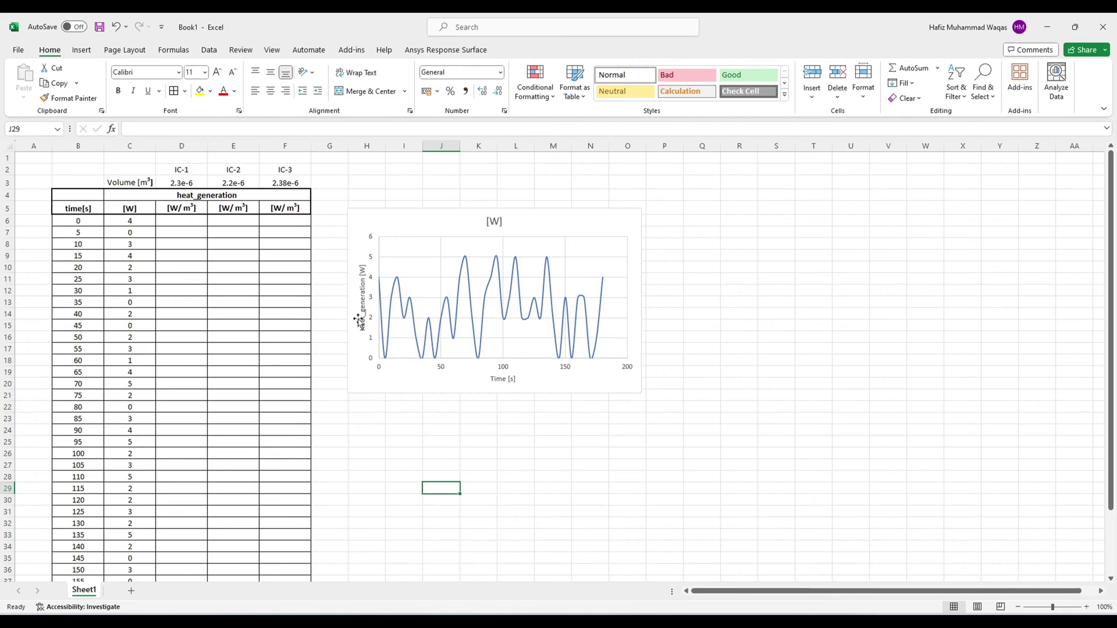
Step: Glance back at the Fluent board model, then drag the watts chart further right
key("alt+Tab")
mouse_move(582, 299)
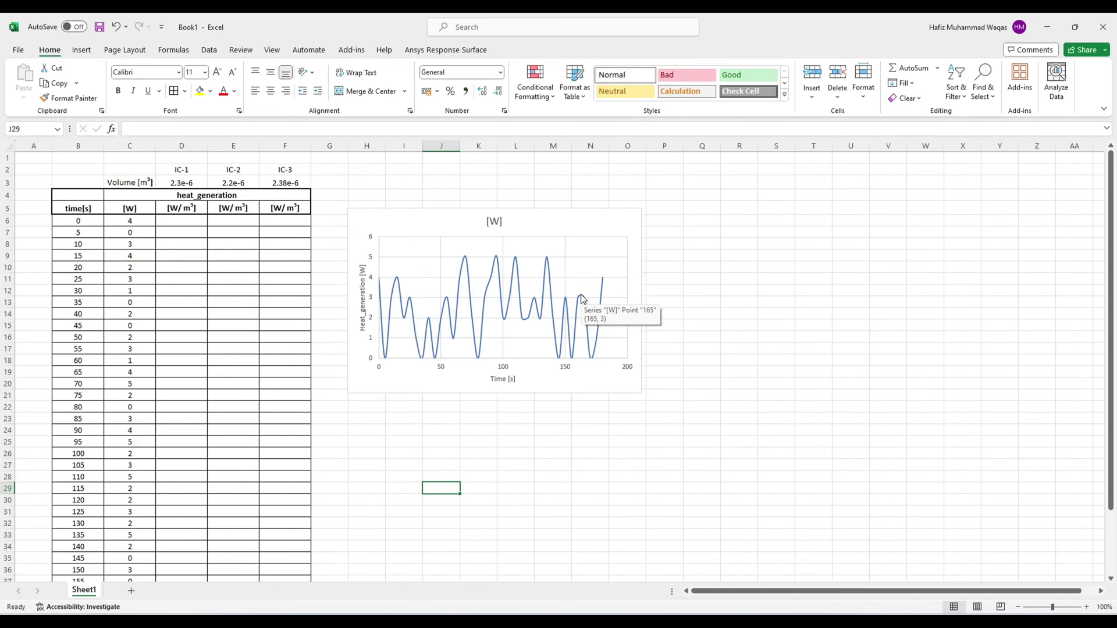
left_click_drag(422, 380, 471, 381)
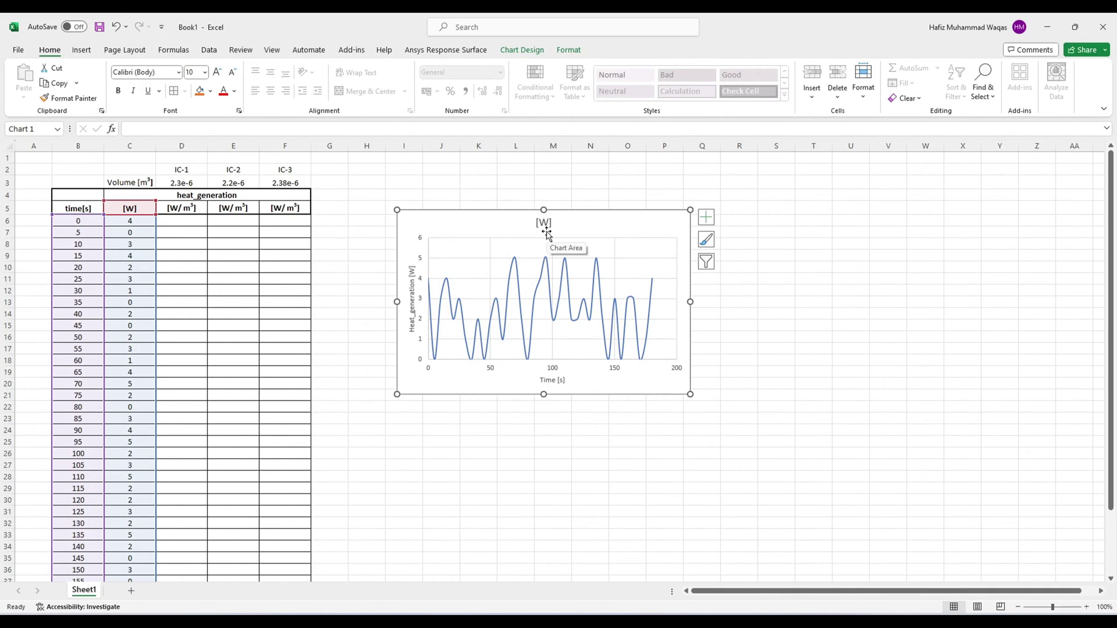
Step: Enter the IC-1 heat density formula =C6/$D$3 in cell D6
left_click(177, 185)
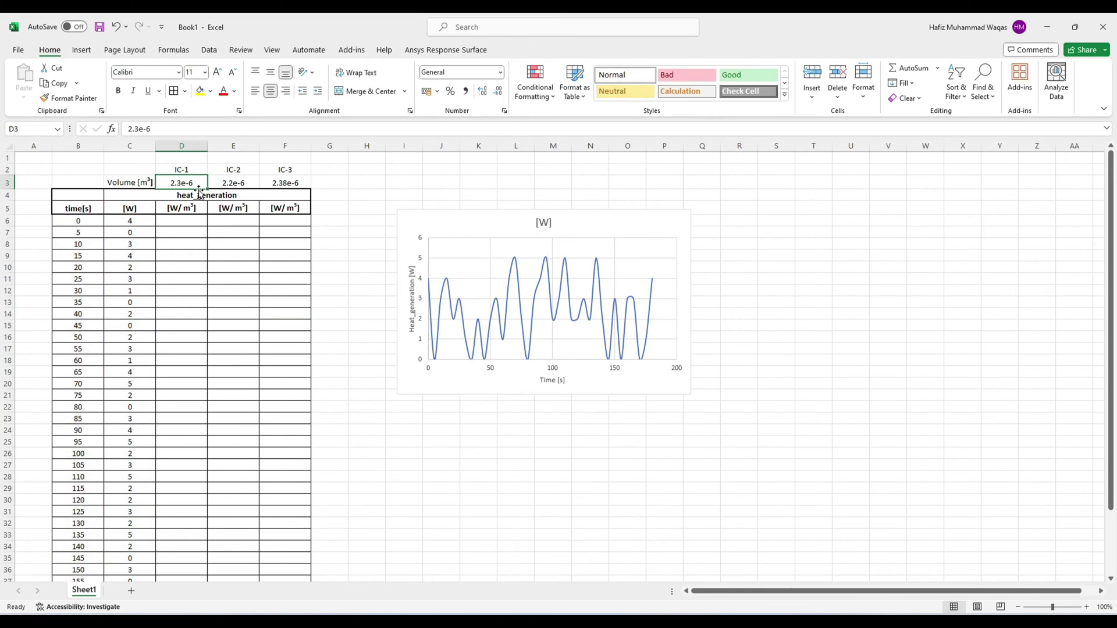
left_click(178, 221)
type("=")
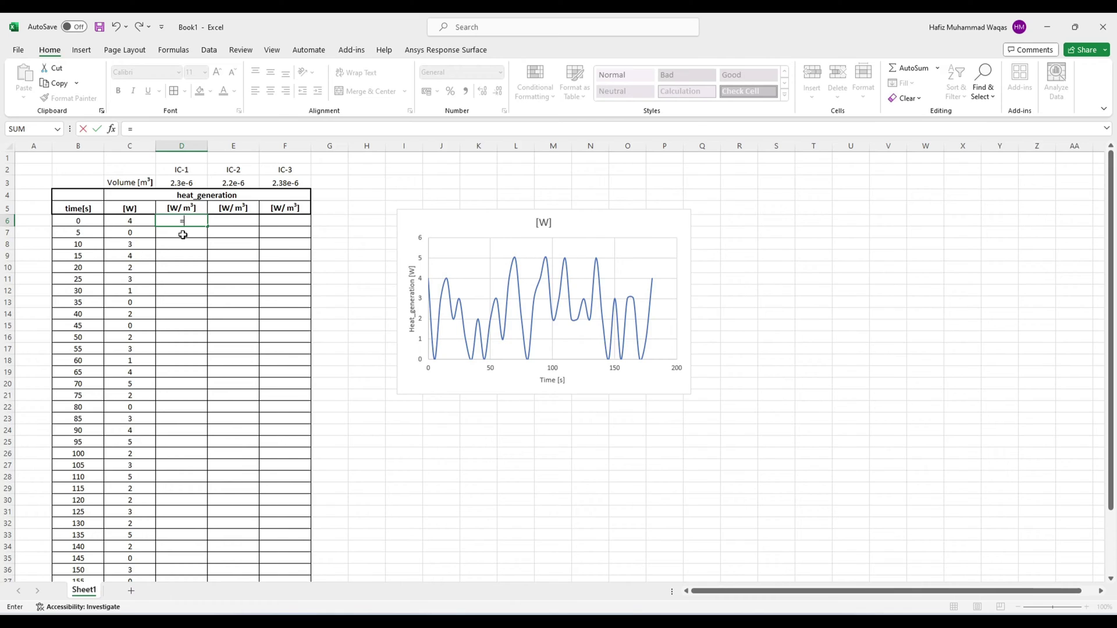
key("Left")
key("Left")
key("Right")
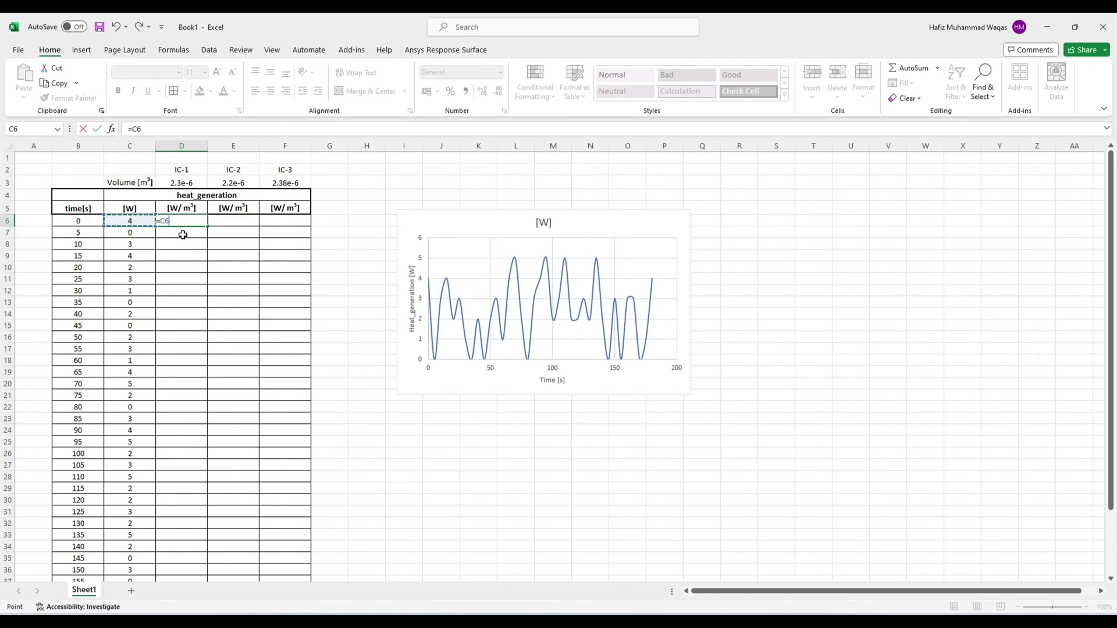
type("/$D$3")
key("ctrl+Return")
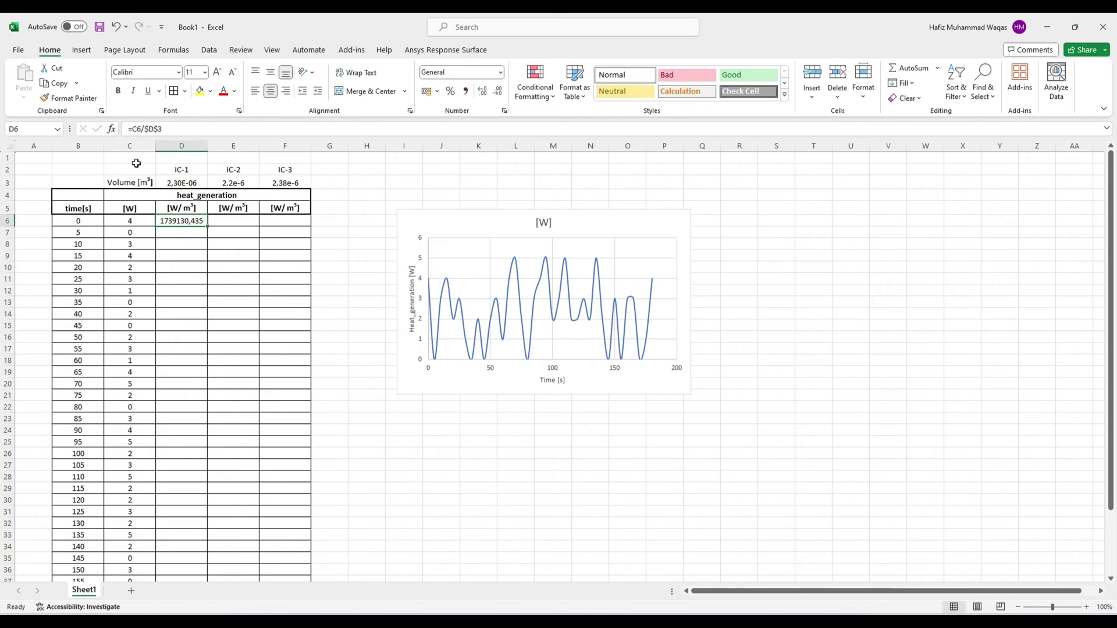
Step: Enter the IC-2 and IC-3 formulas in E6 and F6, dividing C6 by each volume
left_click(235, 224)
type("=")
key("Left")
key("Left")
type("/")
key("Up")
key("Up")
key("Up")
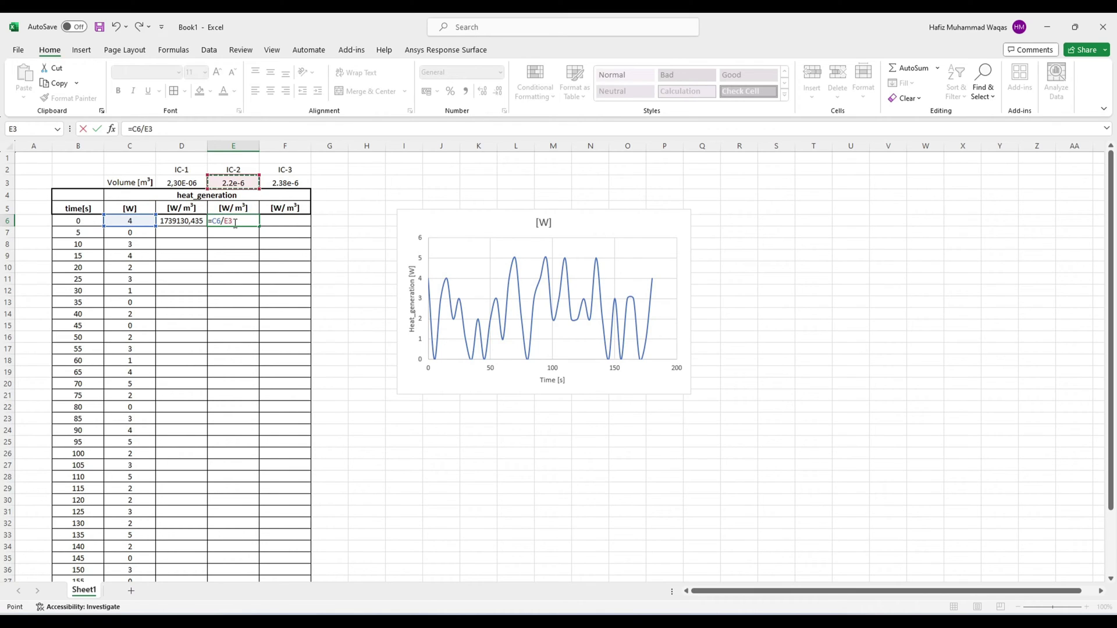
key("Tab")
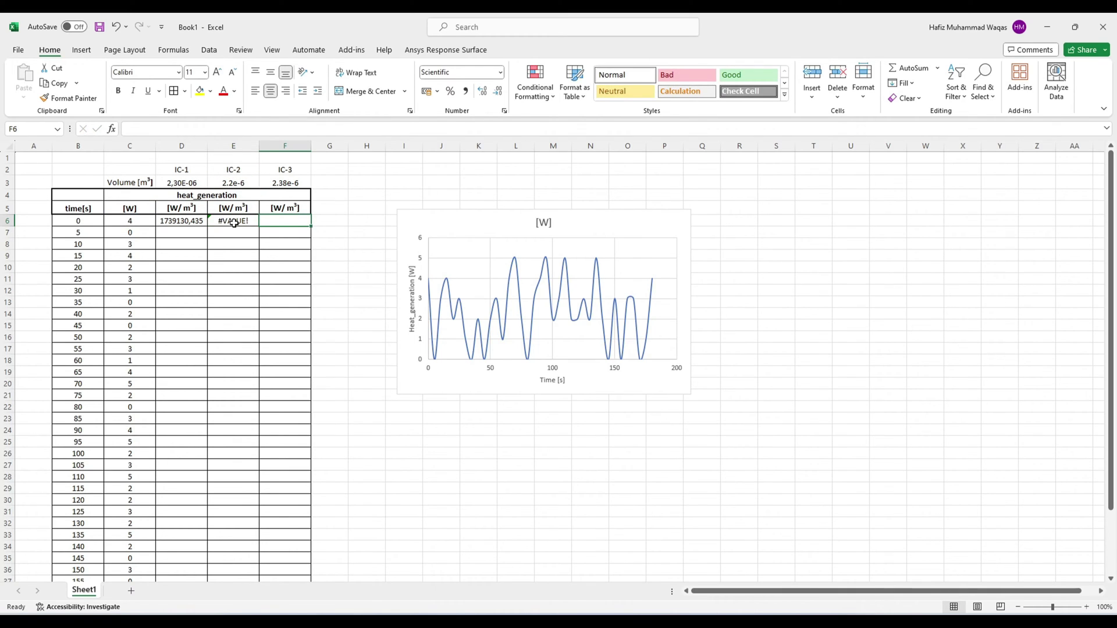
type("=")
key("Left")
key("Left")
key("Left")
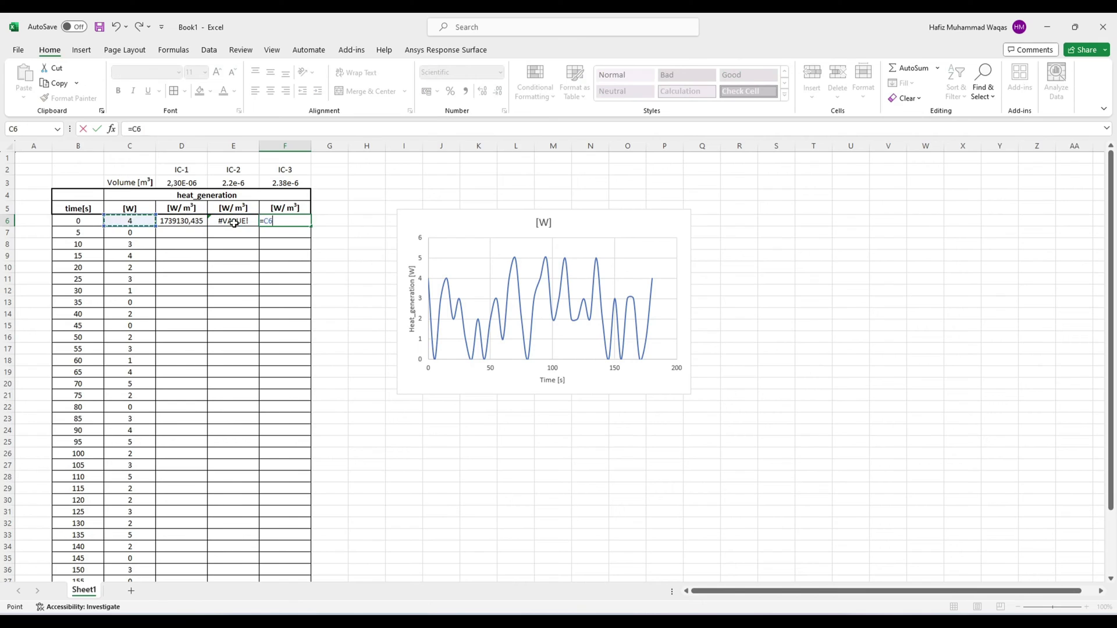
type("/")
key("Up")
key("Up")
key("Up")
Step: Fix the IC-3 volume to use a decimal comma (2,38E-06)
key("Return")
key("Up")
key("Up")
key("Up")
key("Up")
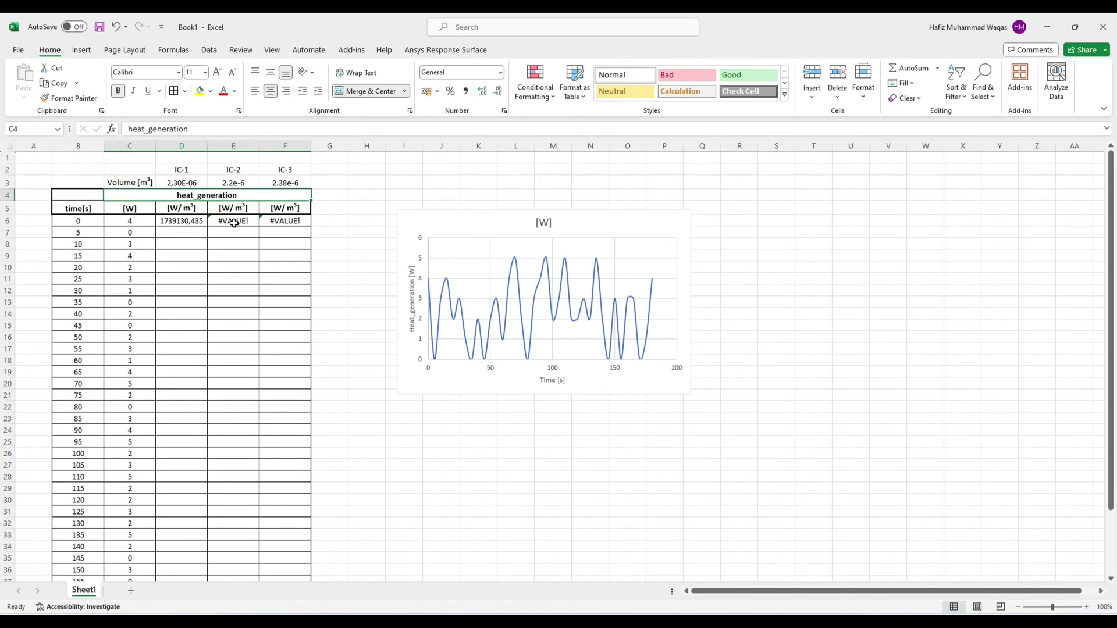
key("F2")
key("Left")
key("Left")
key("Left")
key("Left")
key("Left")
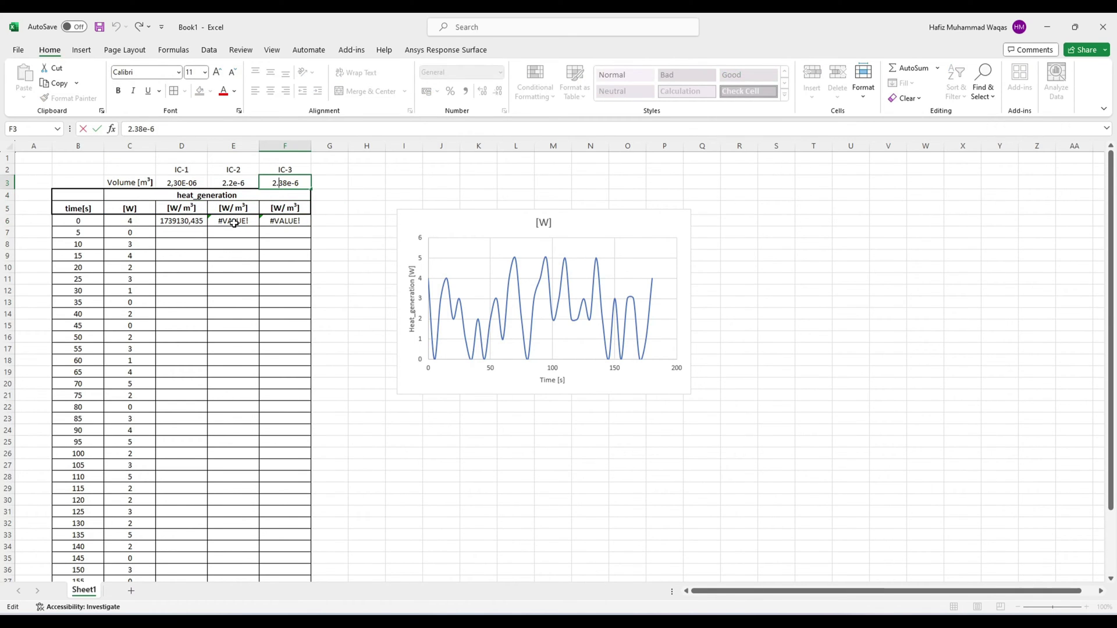
key("BackSpace")
type(",")
key("Return")
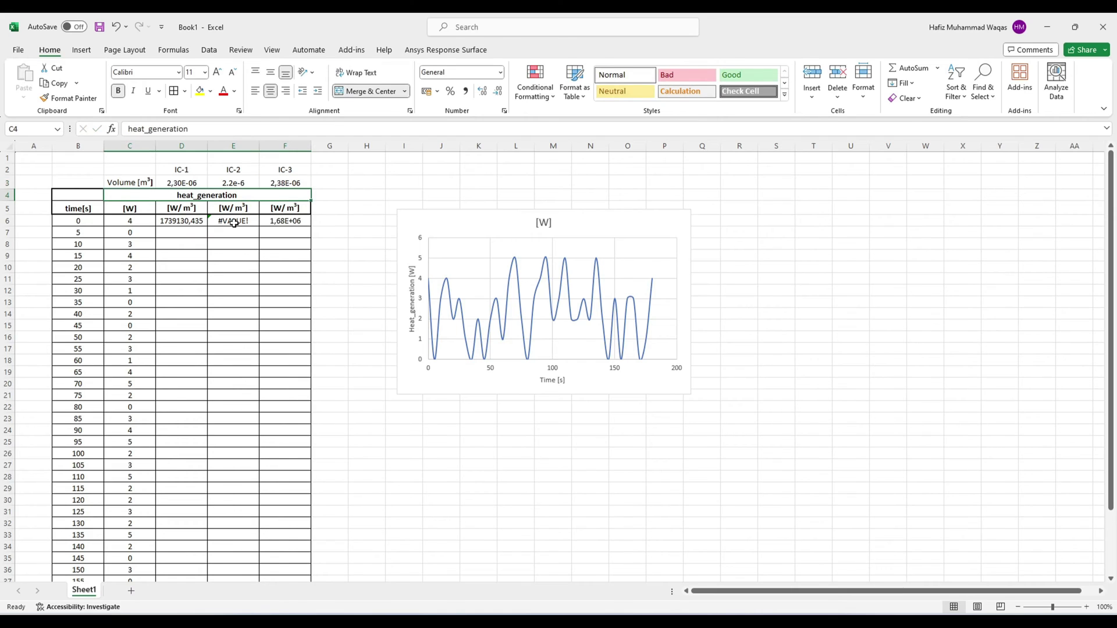
Step: Fix the IC-2 volume to use a decimal comma (2,20E-06)
key("Up")
key("Right")
key("Right")
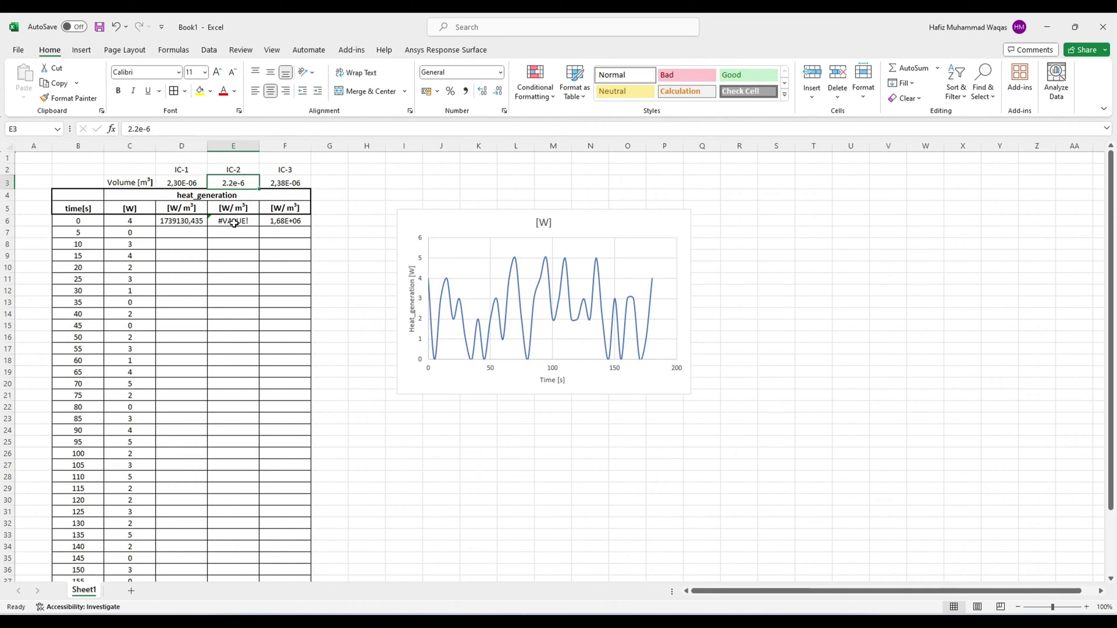
key("F2")
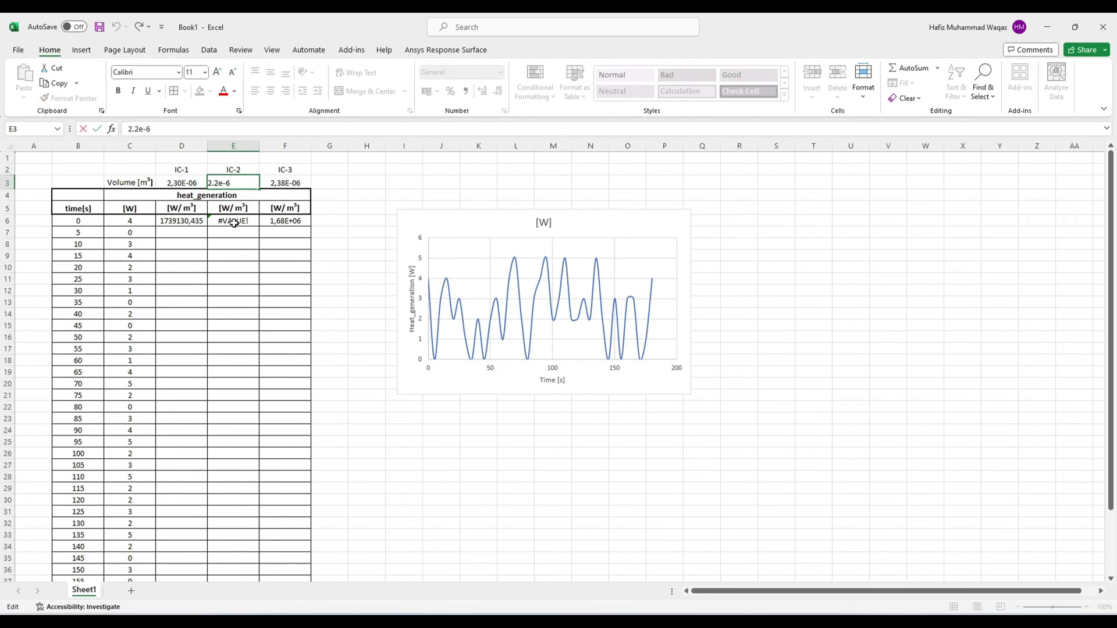
key("Left")
key("Left")
key("Left")
key("Left")
key("BackSpace")
type(",")
key("Return")
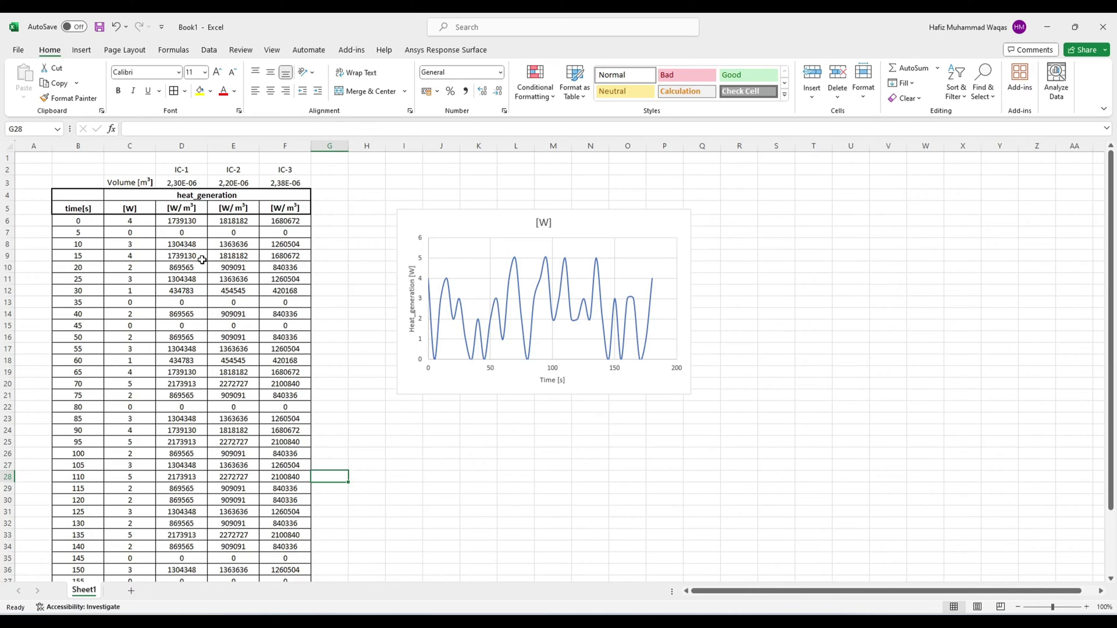
Step: Inspect the IC-1 formula in row 16 and return to Excel after the profile-format slide
left_click(182, 337)
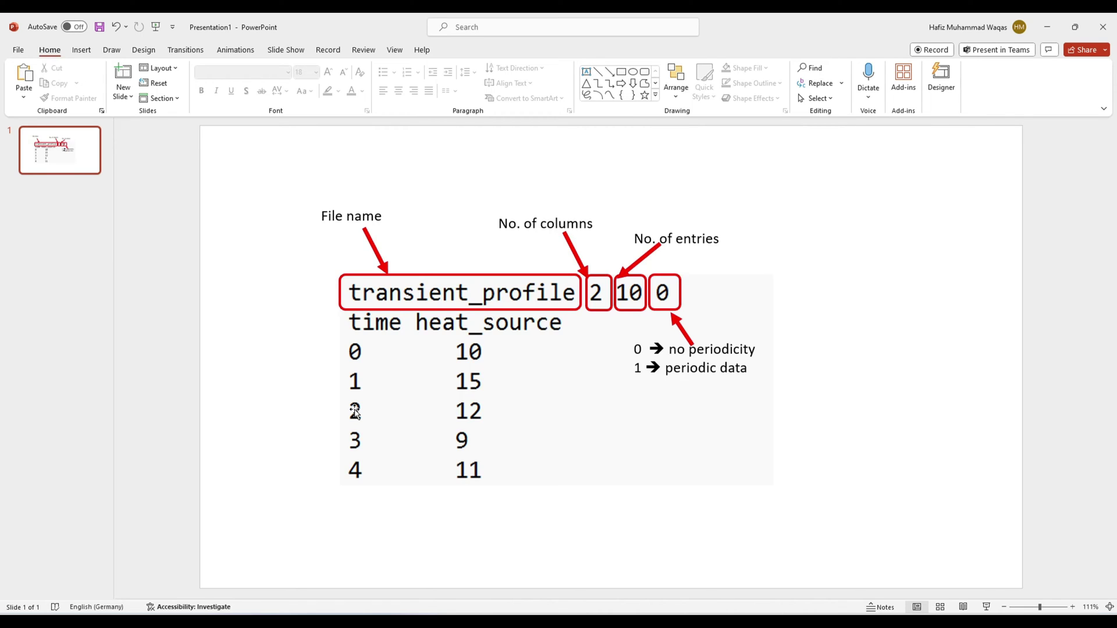
key("alt+Tab")
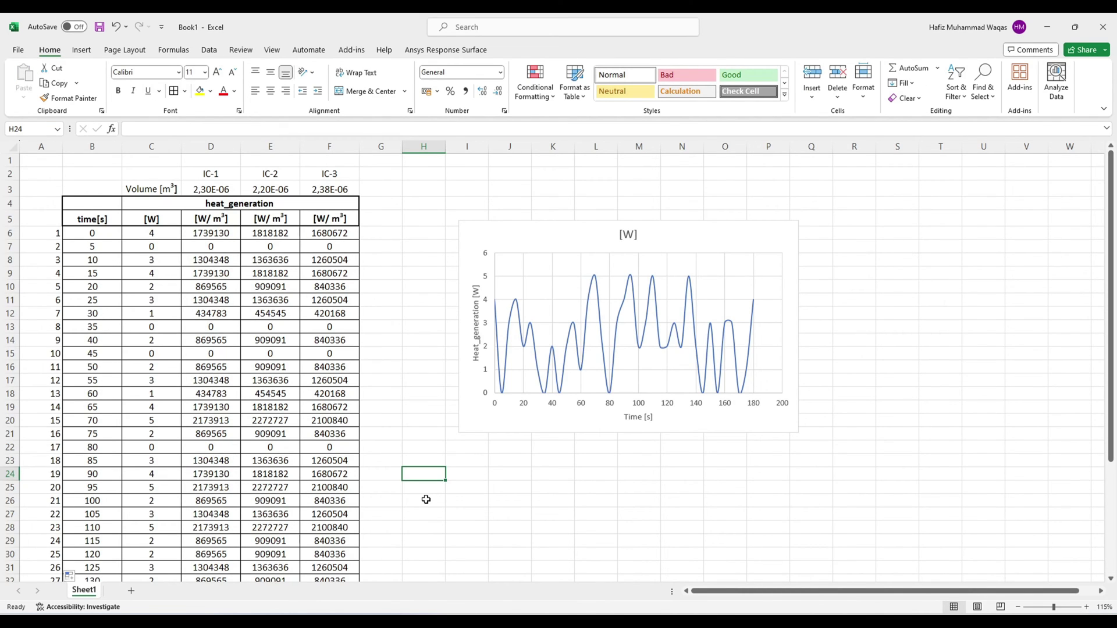
Step: Copy the time column together with the IC-1 to IC-3 W/m³ columns
left_click(86, 220)
key("ctrl+shift+Down")
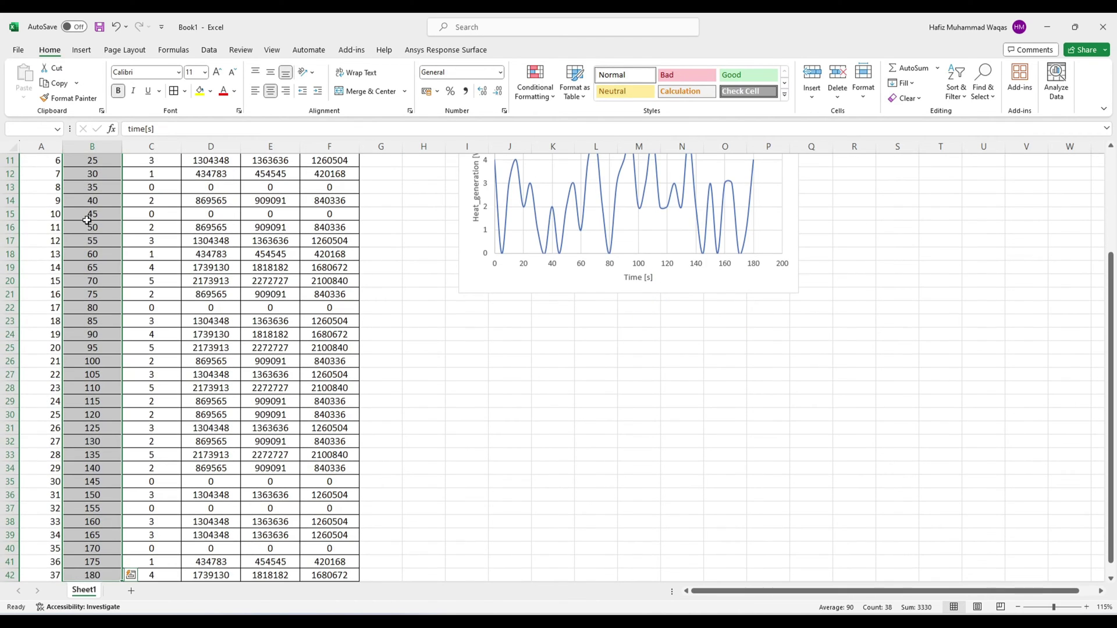
scroll(224, 312, "up", 4)
left_click(211, 217, "ctrl")
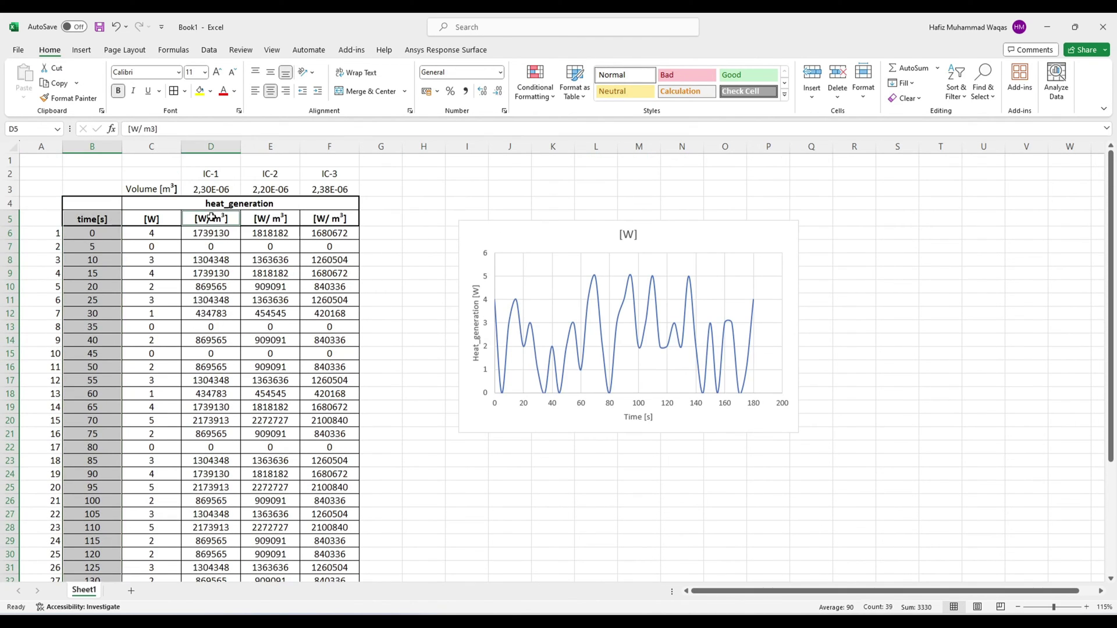
key("ctrl+shift+Right")
key("ctrl+shift+Down")
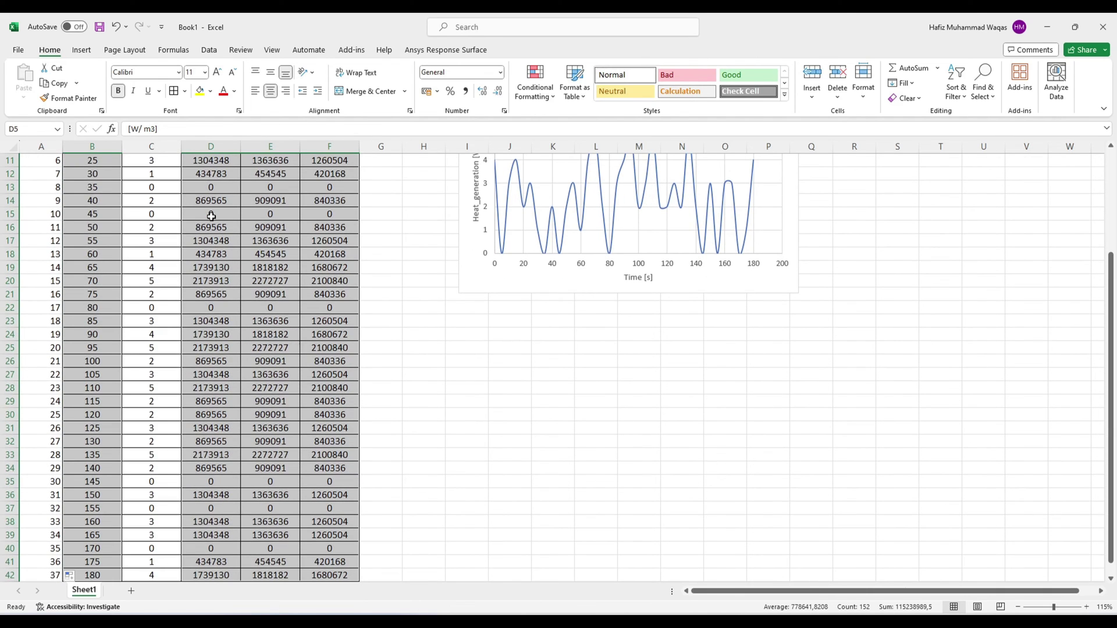
key("ctrl+c")
Step: Paste the copied columns at H4, move the chart right, and select H4:K41
scroll(211, 216, "up", 4)
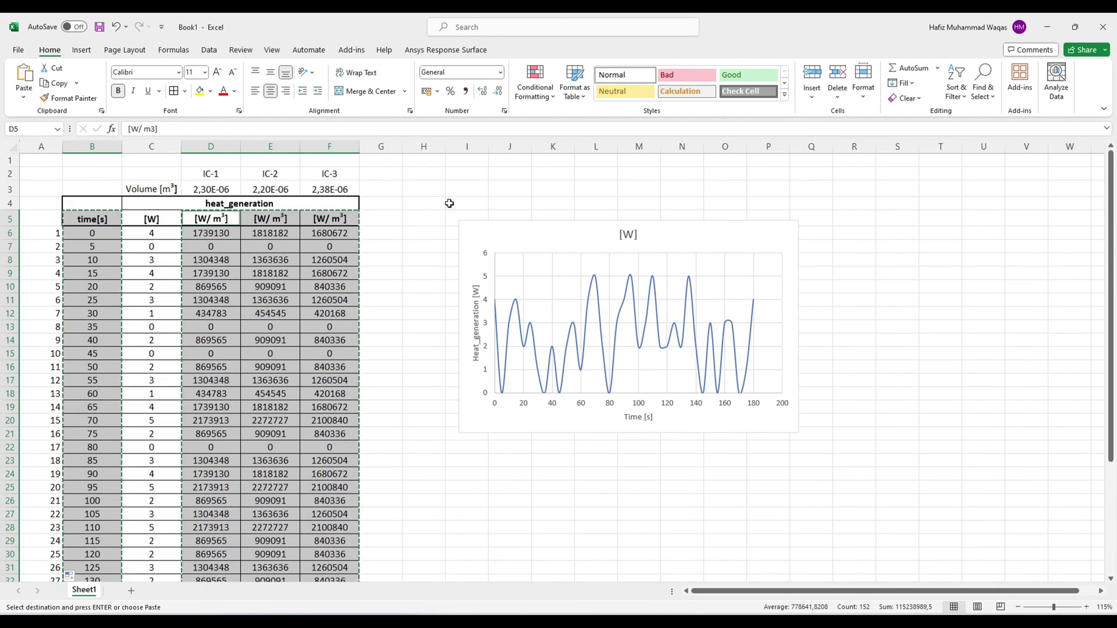
left_click(415, 201)
key("ctrl+v")
left_click_drag(548, 236, 756, 259)
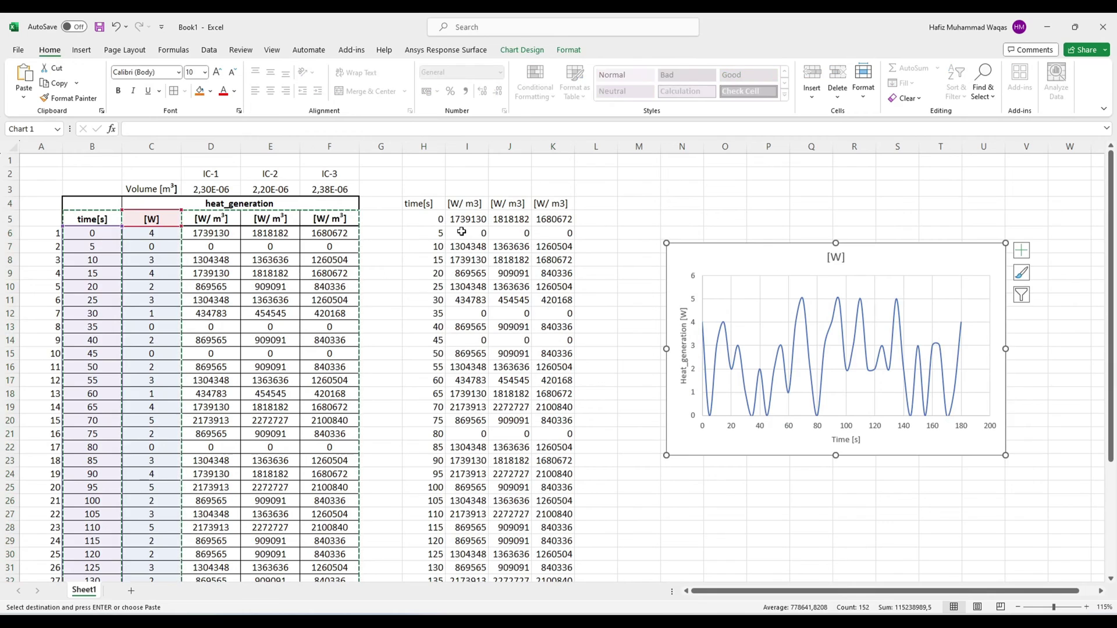
left_click(431, 204)
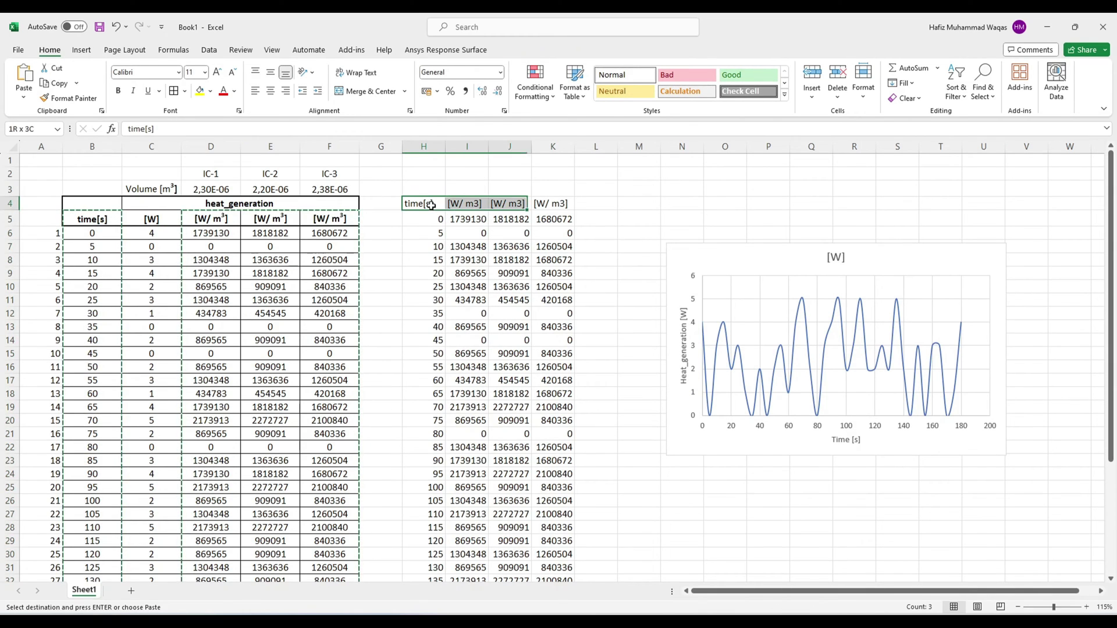
left_click_drag(431, 204, 553, 576)
Step: Paste the heat table into profile.ttab in Notepad and delete the extra column-header line
mouse_move(405, 620)
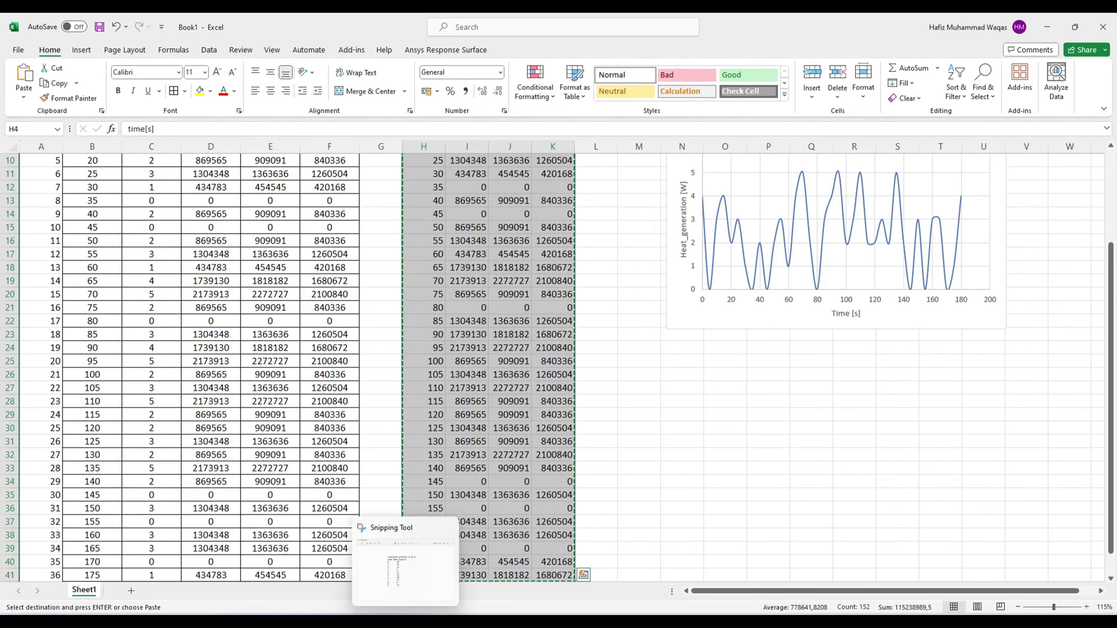
left_click(405, 567)
key("ctrl+v")
scroll(35, 169, "up", 4)
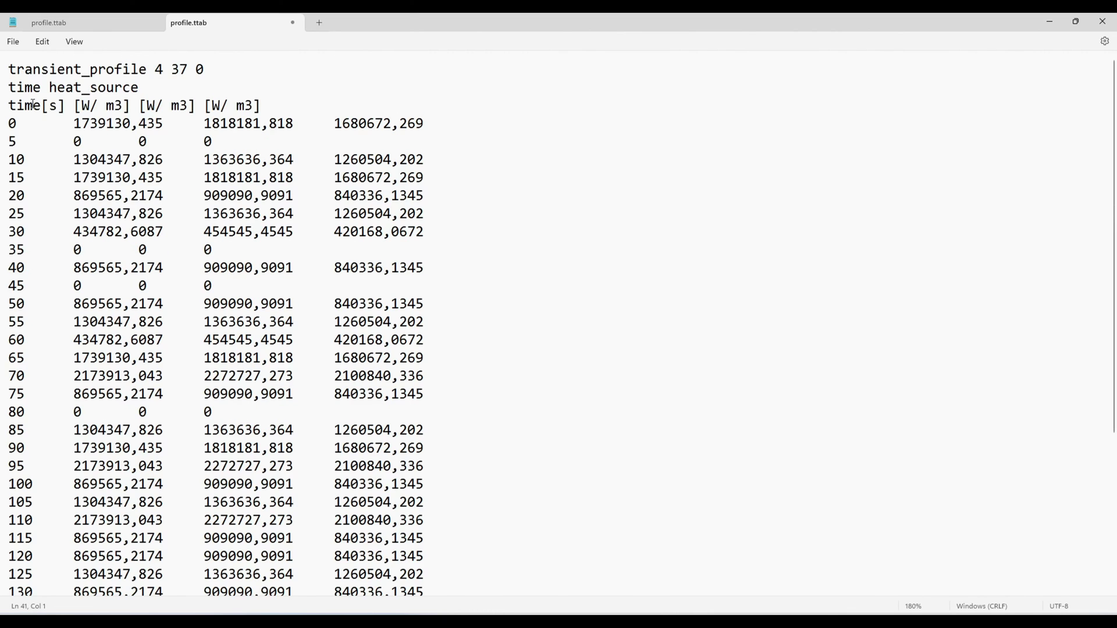
triple_click(4, 112)
key("Delete")
Step: Rename the profile on line one to transient_heat
key("Up")
key("Up")
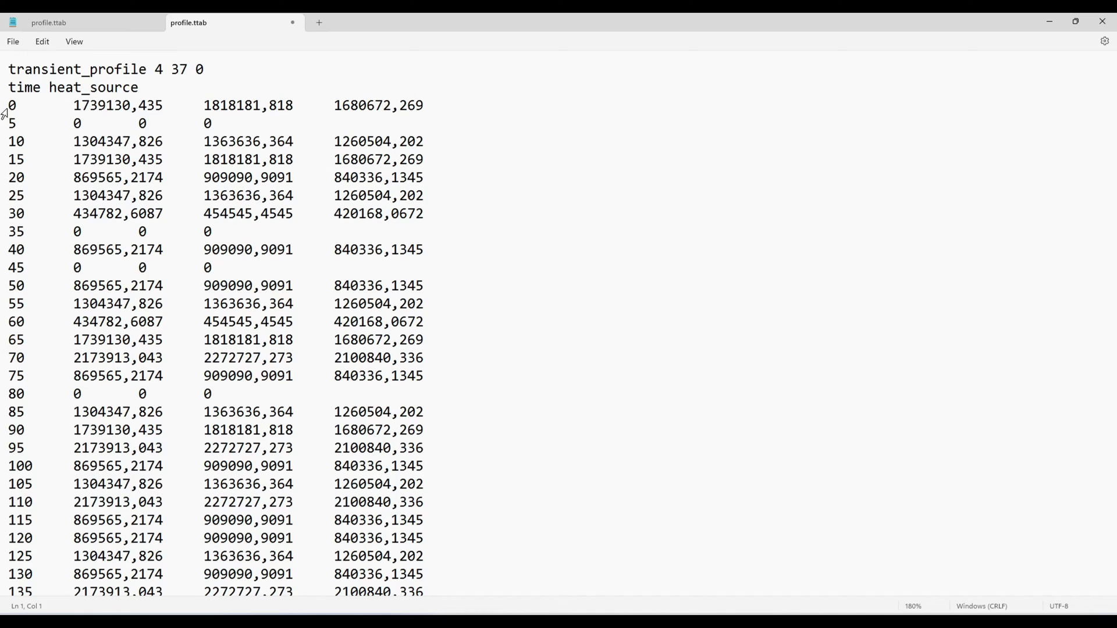
key("Down")
key("Down")
key("Up")
key("Up")
key("Right")
key("Right")
key("Right")
key("Right")
key("Right")
key("Right")
key("Right")
key("Right")
key("Right")
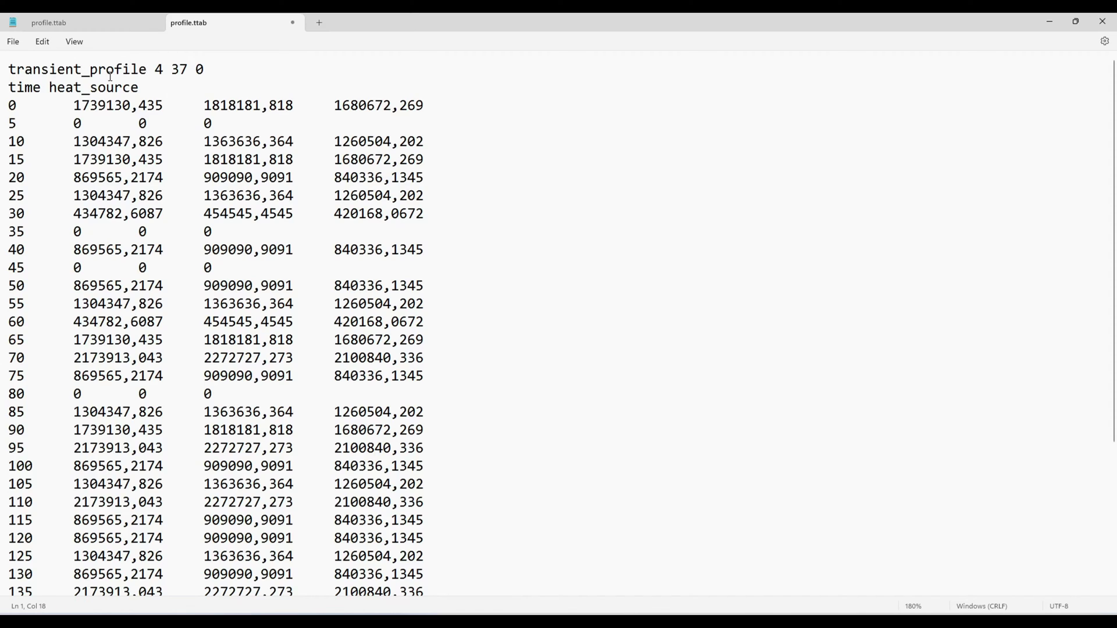
left_click(84, 72)
key("Left")
key("Left")
key("Left")
key("Left")
key("Left")
key("Left")
key("Left")
key("Left")
key("Right")
key("Right")
key("Right")
key("Right")
key("Right")
key("shift+Right")
key("shift+Right")
key("shift+Right")
key("shift+Right")
key("shift+Right")
key("shift+Right")
key("shift+Right")
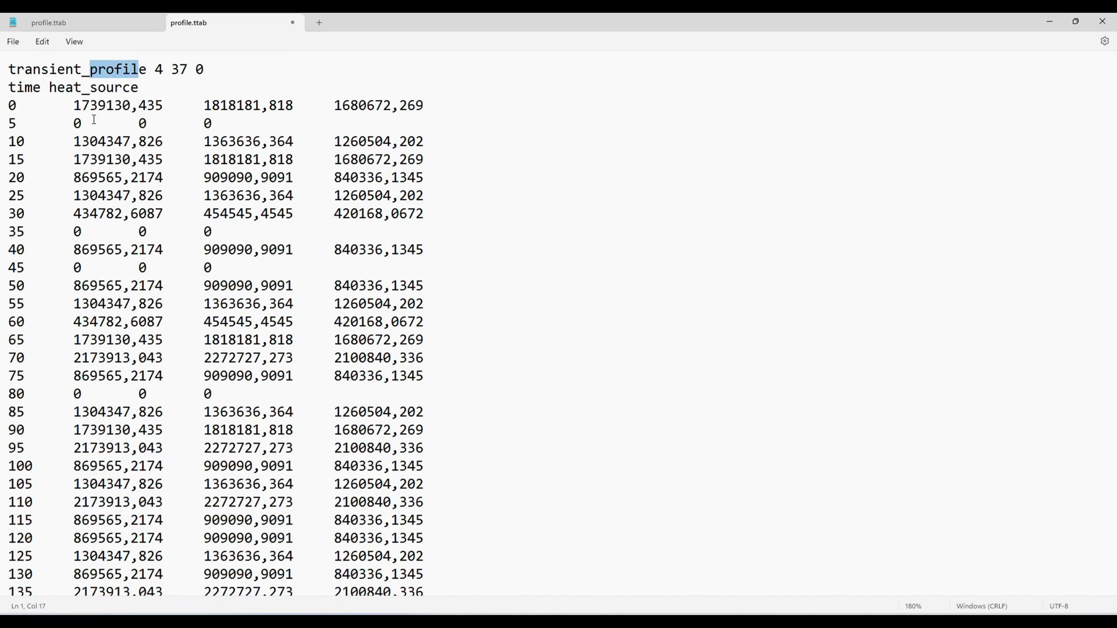
type("heat")
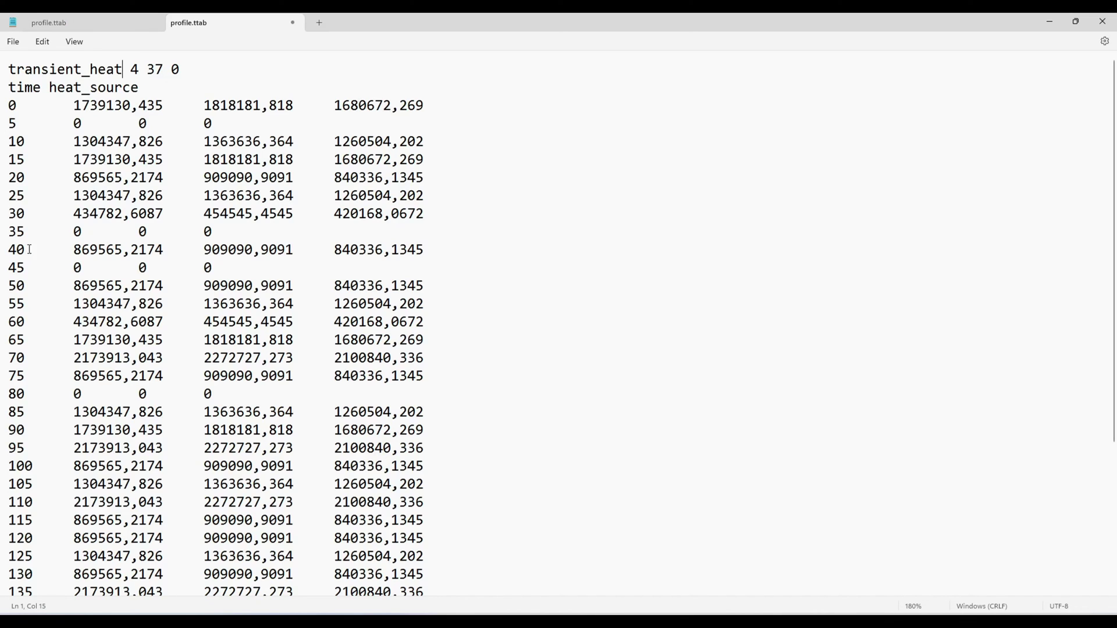
Step: Delete the trailing empty line and check the header values 37 and 0
double_click(148, 73)
scroll(34, 433, "down", 4)
left_click(29, 575)
key("BackSpace")
scroll(169, 268, "up", 4)
double_click(174, 69)
scroll(347, 390, "down", 1)
scroll(348, 395, "down", 1)
scroll(348, 394, "up", 3)
Step: Replace heat_source on line 2 with tab-separated IC-1, IC-2 and IC-3
triple_click(8, 91)
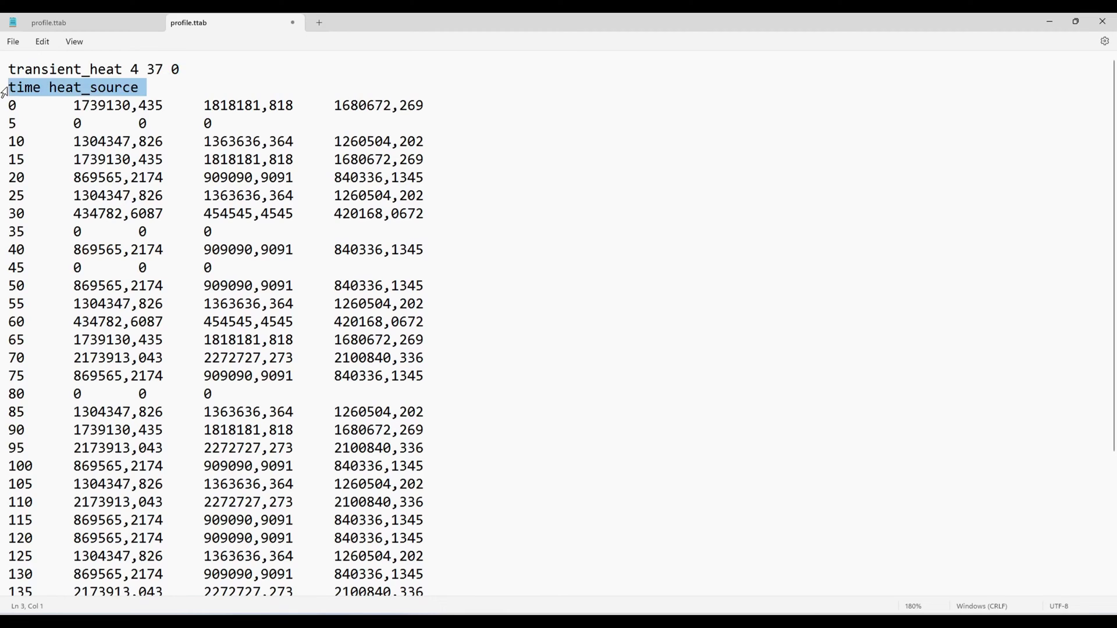
left_click(35, 88)
left_click_drag(41, 87, 15, 87)
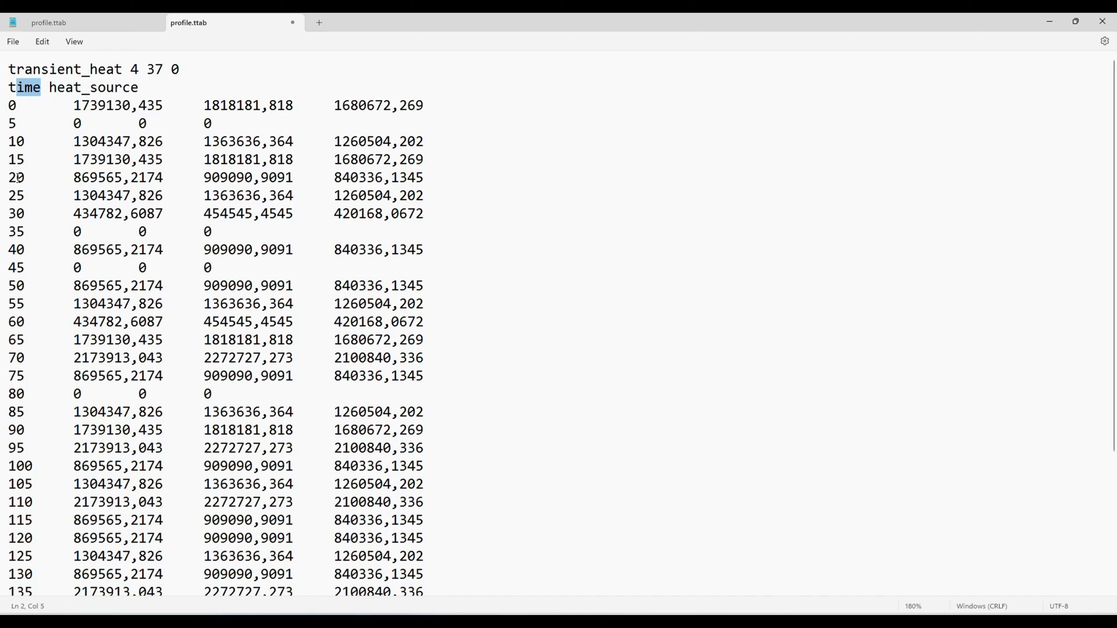
left_click_drag(14, 96, 33, 103)
double_click(18, 112)
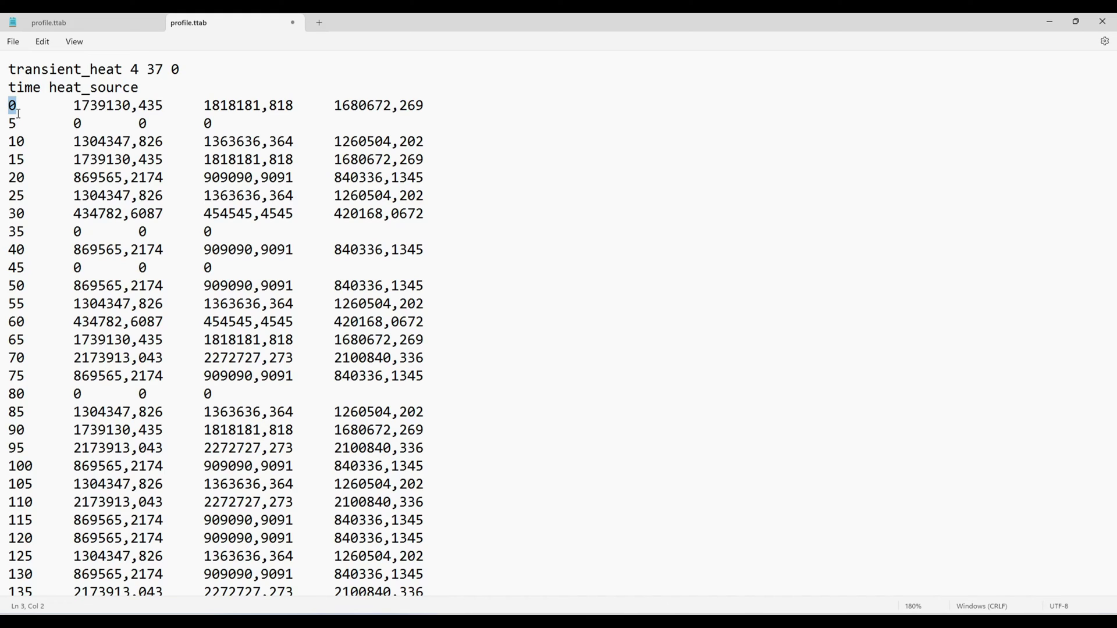
type("1")
key("ctrl+z")
key("ctrl+z")
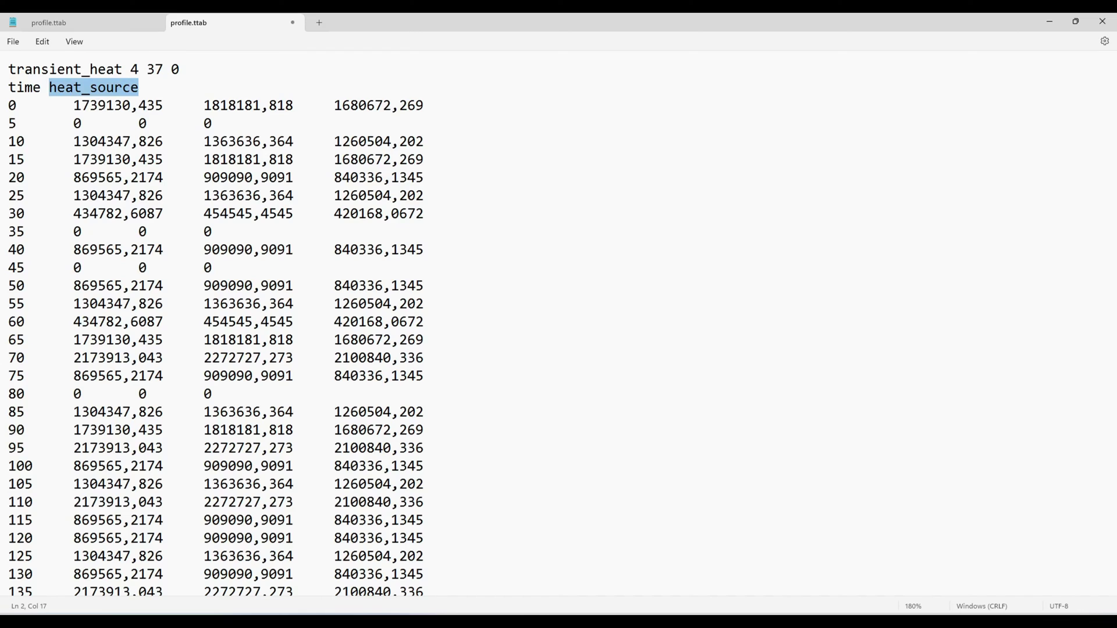
type("IC-1")
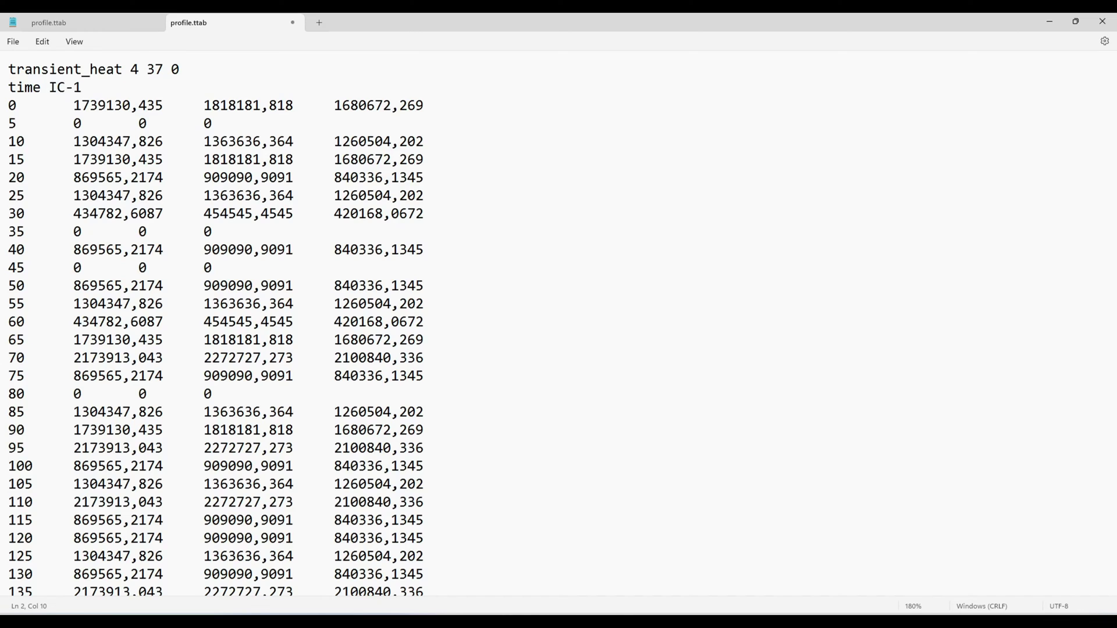
key("Tab")
type("IC-2")
key("Tab")
type("IC-3")
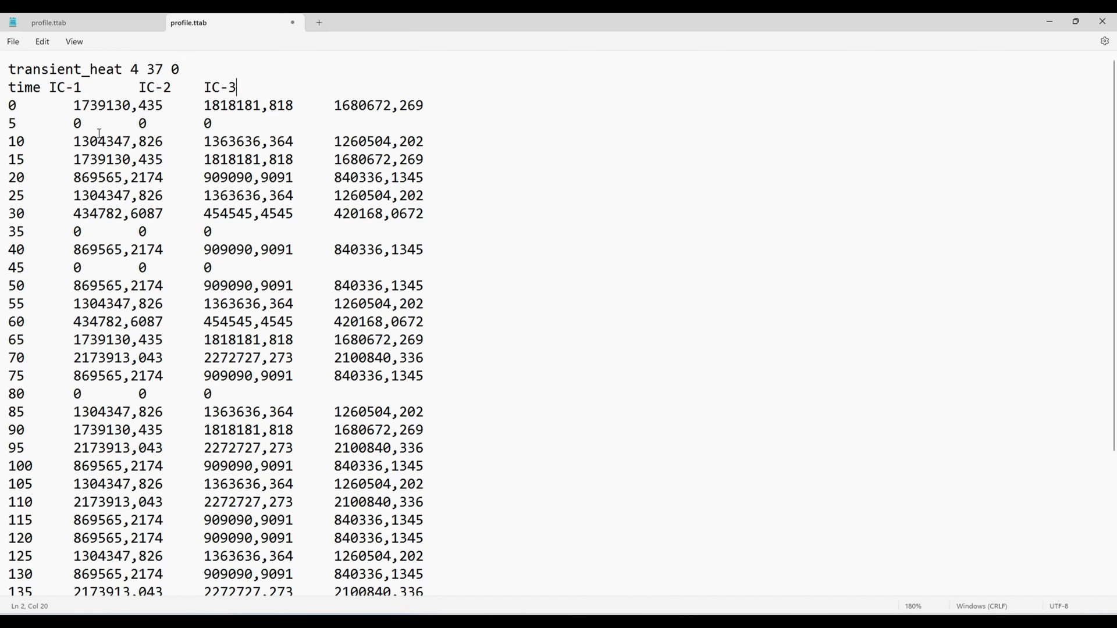
Step: Review the edited header lines and bring the Fluent window to the front
left_click(48, 87)
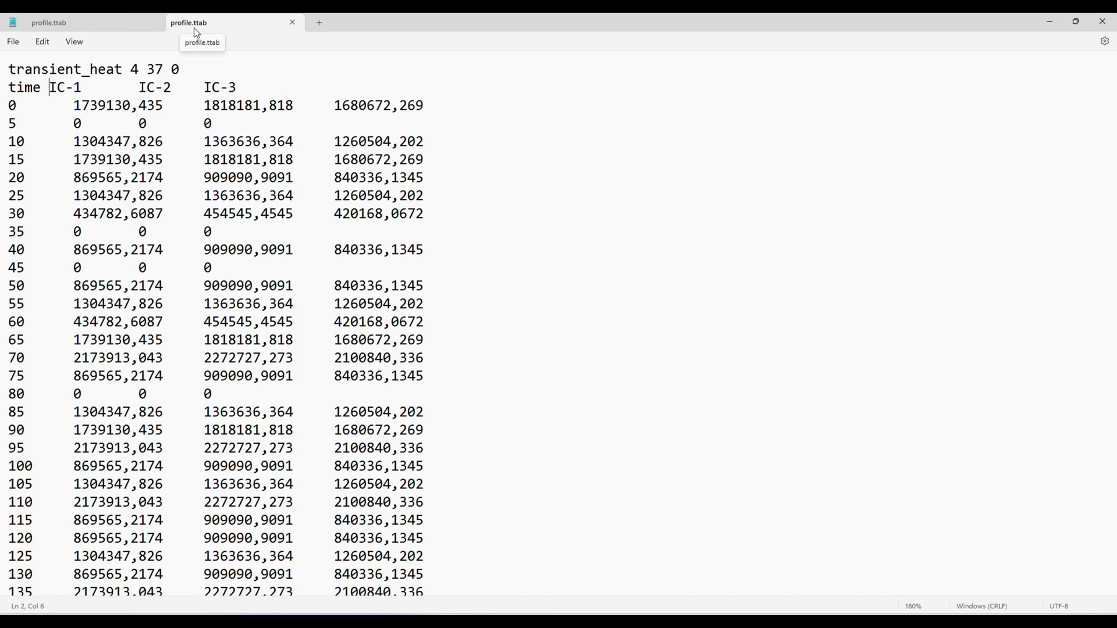
left_click(254, 69)
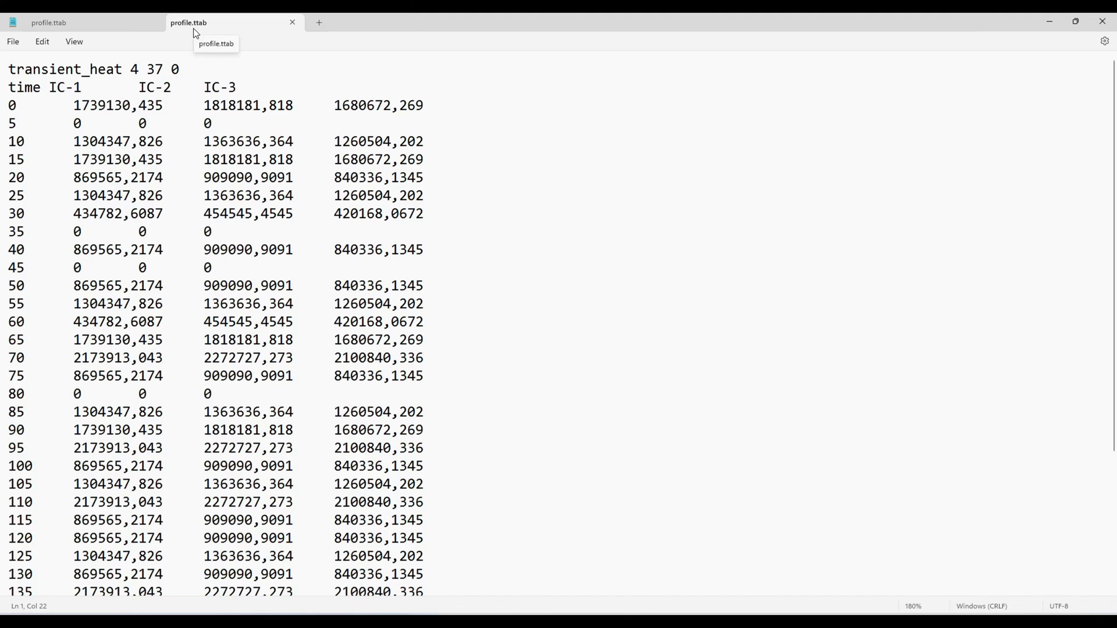
scroll(311, 300, "down", 3)
scroll(293, 316, "up", 3)
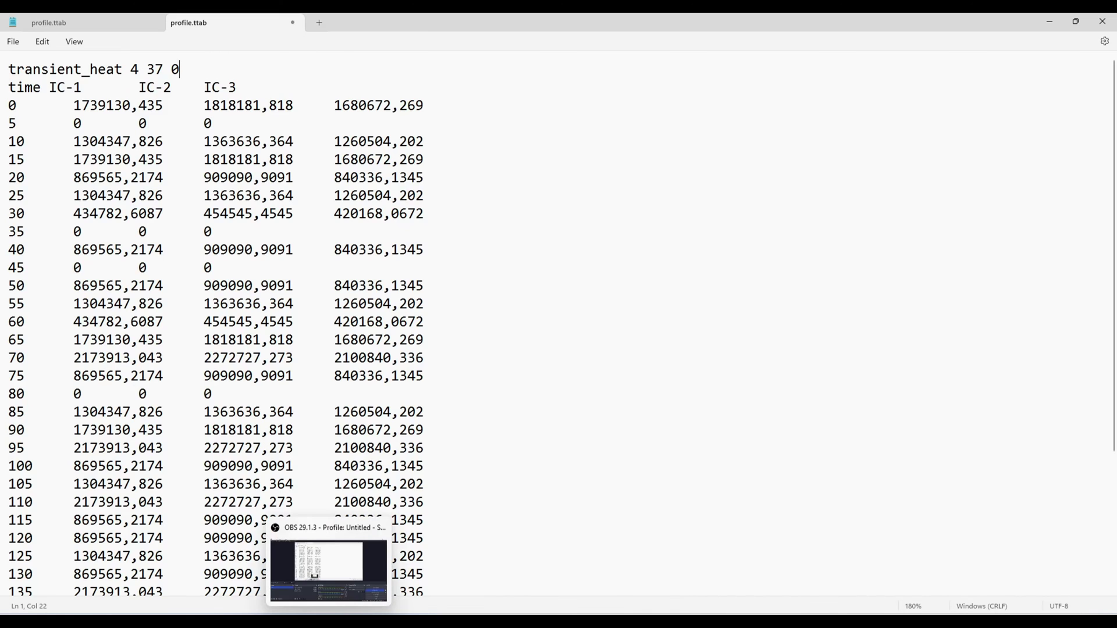
left_click(277, 570)
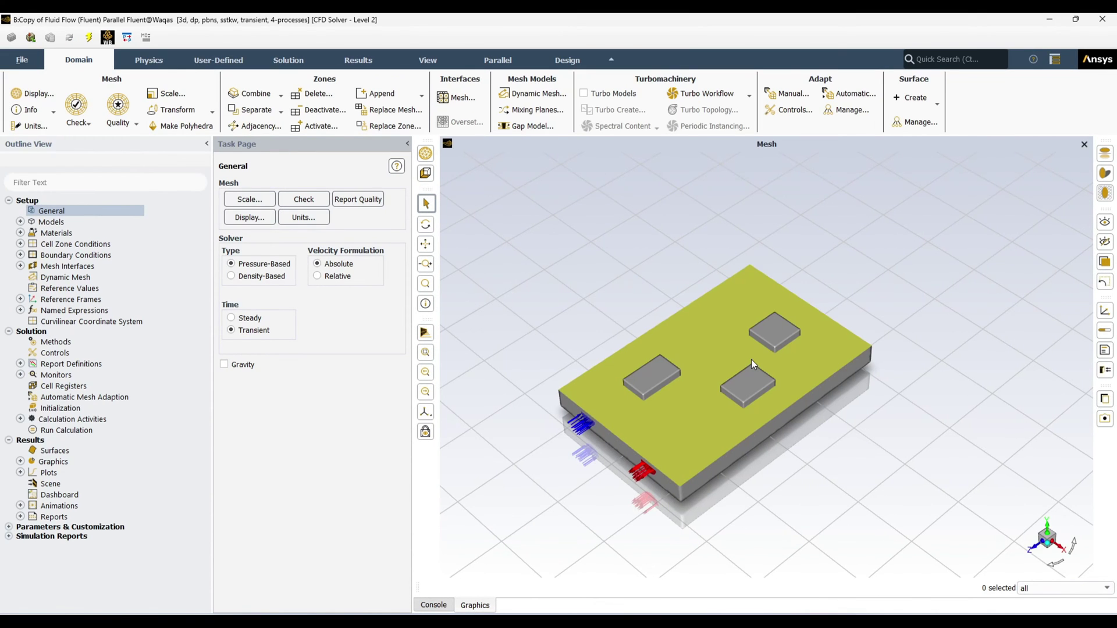
Step: Read the profile file profile.ttab through File > Read > Profile
left_click(23, 61)
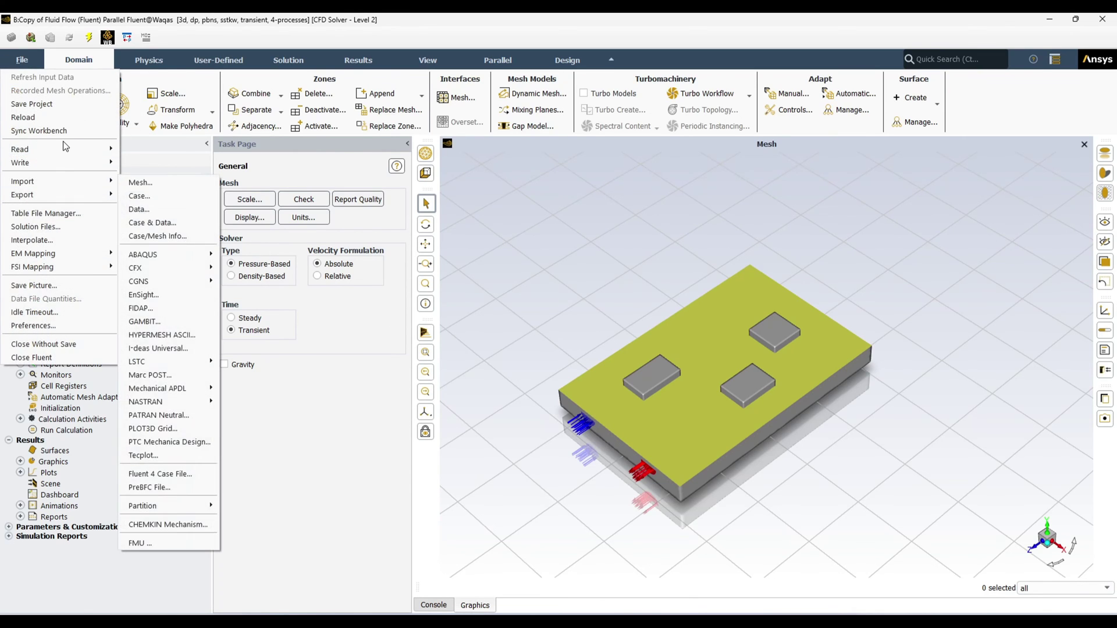
mouse_move(68, 145)
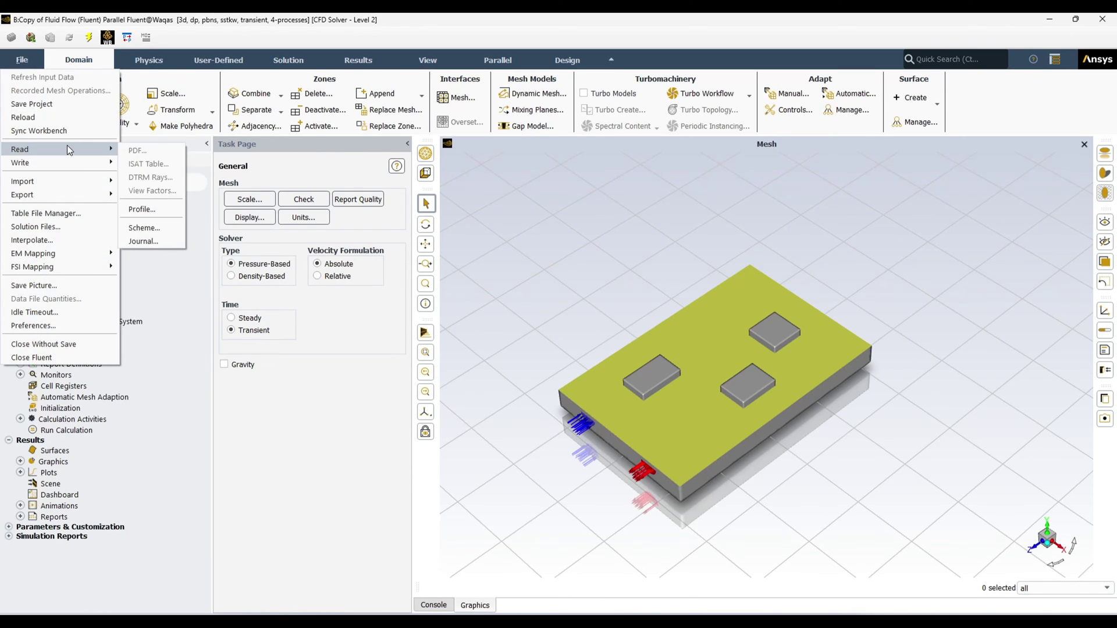
left_click(171, 213)
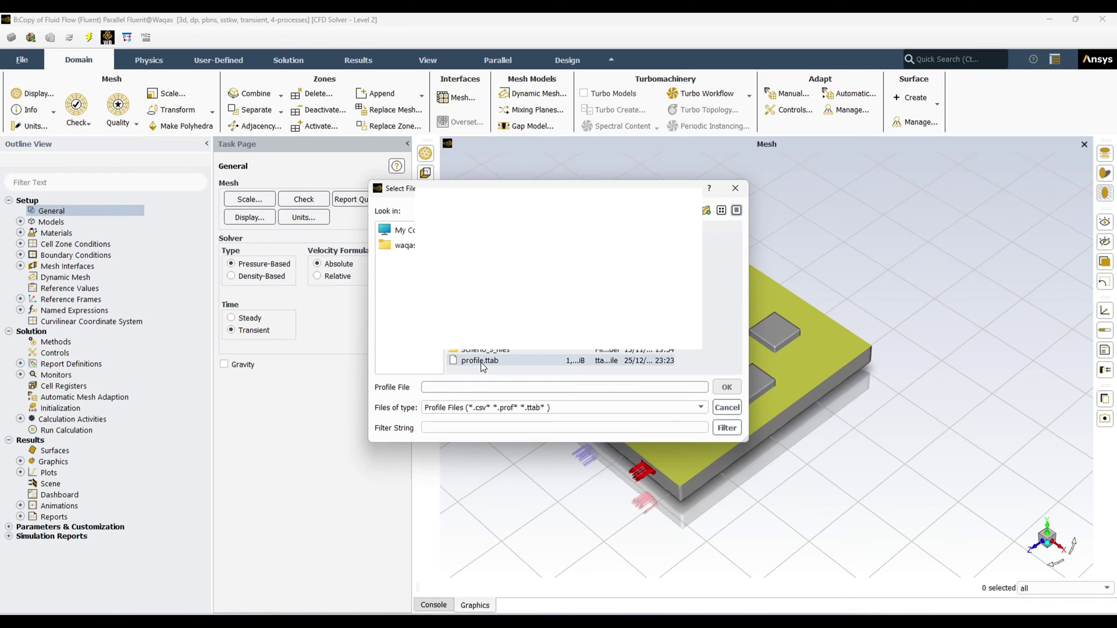
left_click(482, 362)
left_click(726, 387)
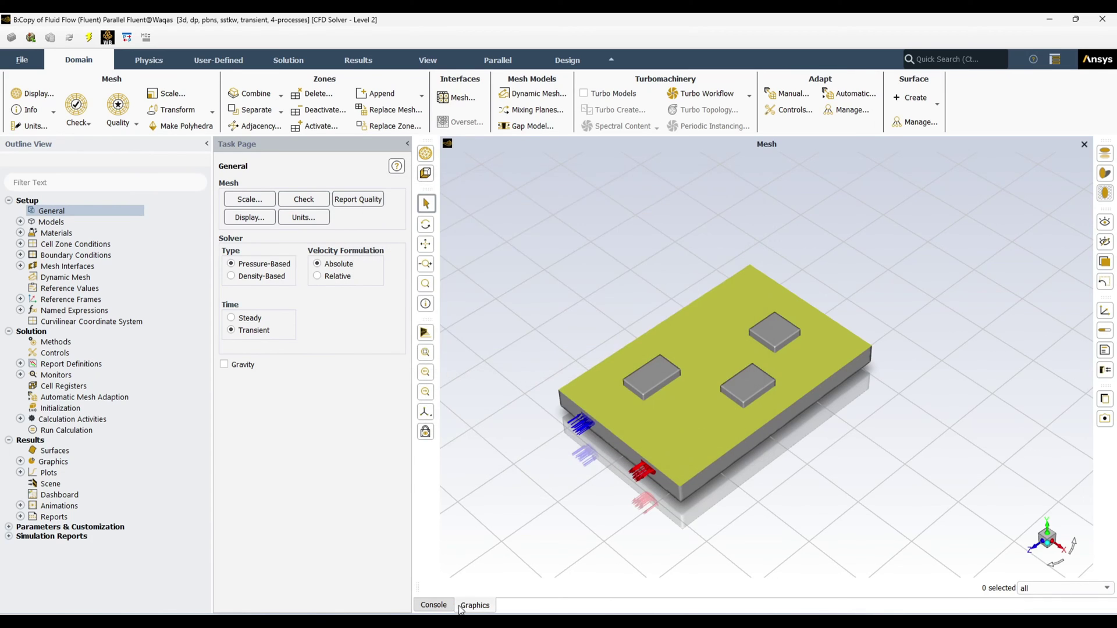
Step: Check the console message listing transient_heat with fields time, IC-1, IC-2, IC-3
left_click(441, 608)
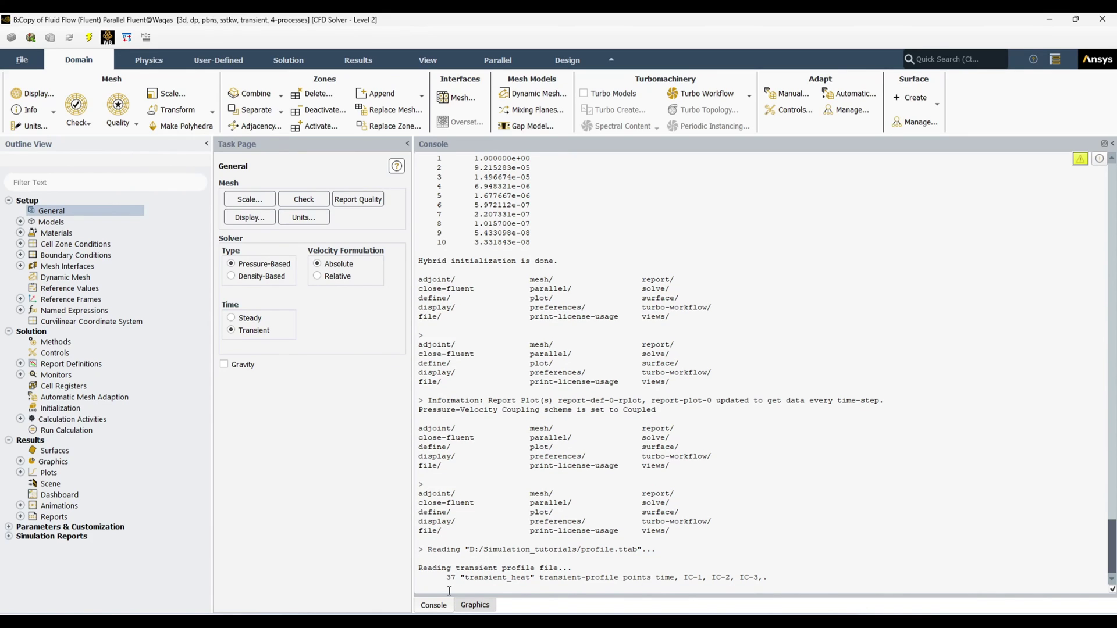
mouse_move(444, 579)
left_mouse_down()
mouse_move(770, 577)
mouse_move(449, 581)
left_mouse_up()
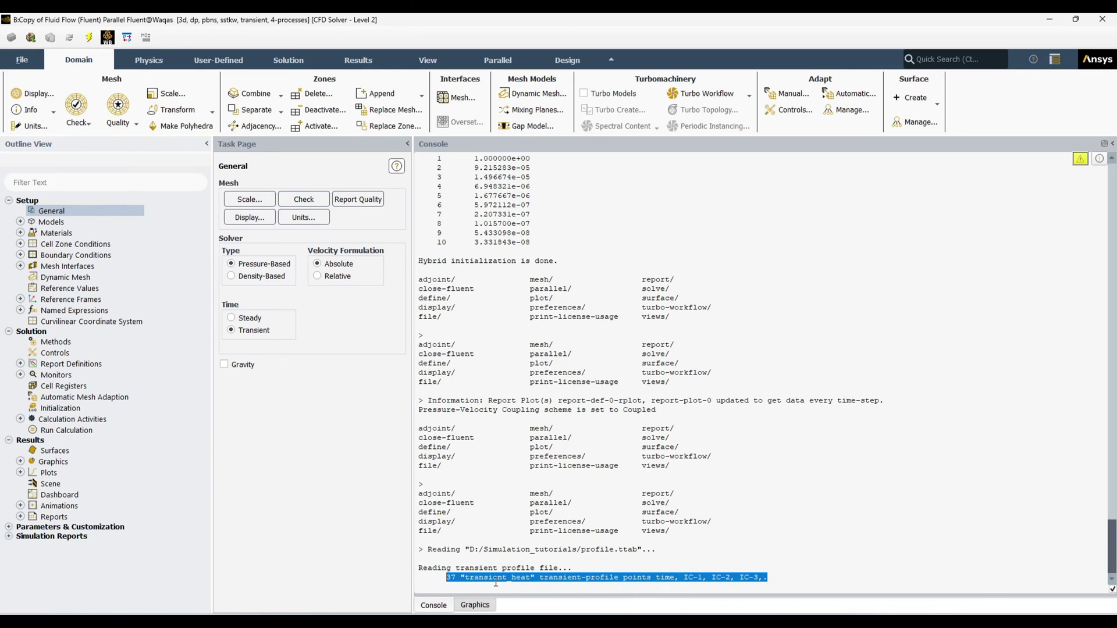
left_click(446, 579)
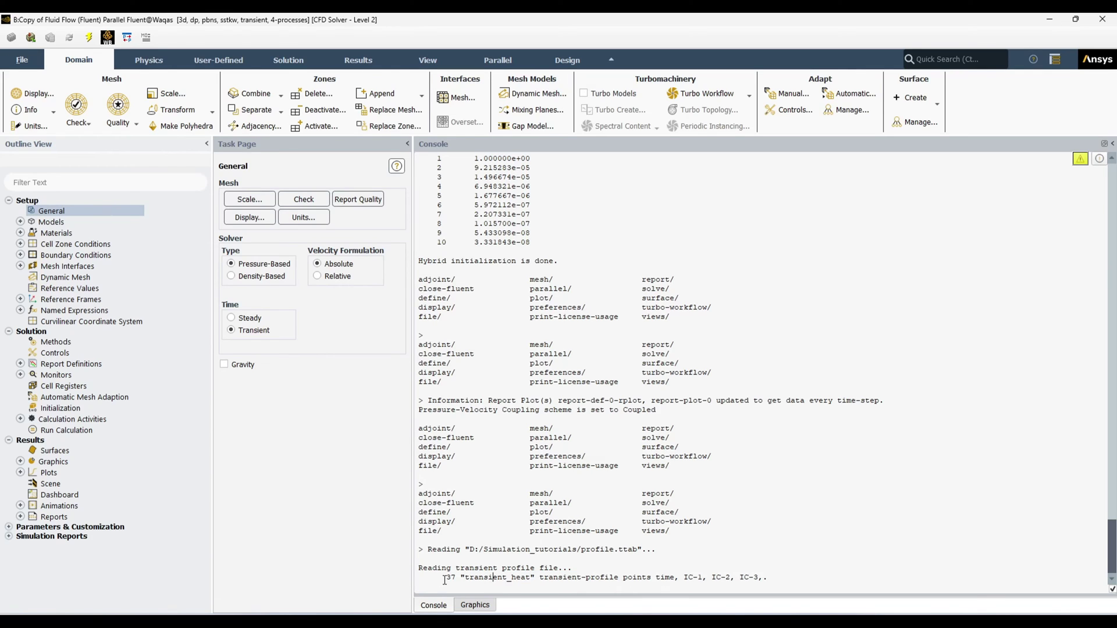
double_click(477, 578)
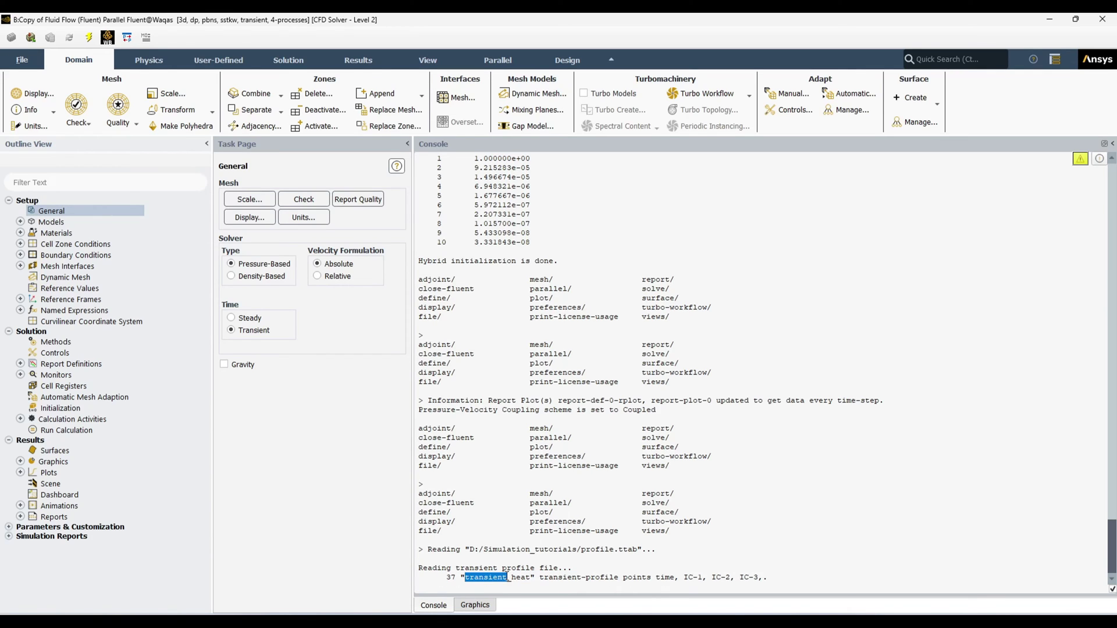
left_click(624, 579)
left_click_drag(656, 579, 758, 575)
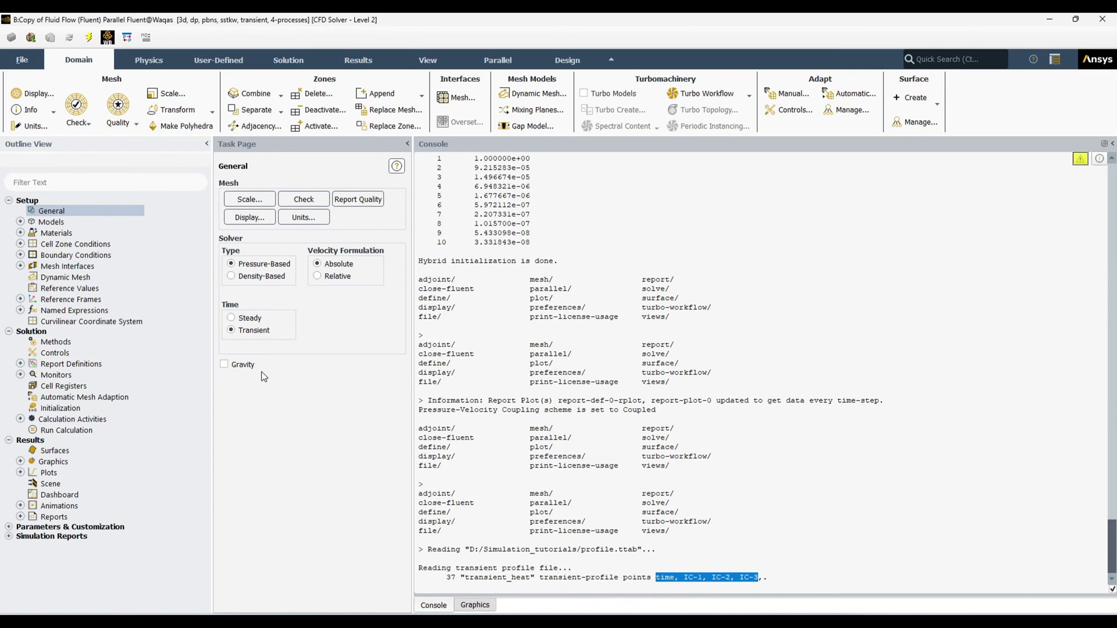
Step: Open the component3_ic1 solid zone settings on the Source Terms tab
left_click(20, 255)
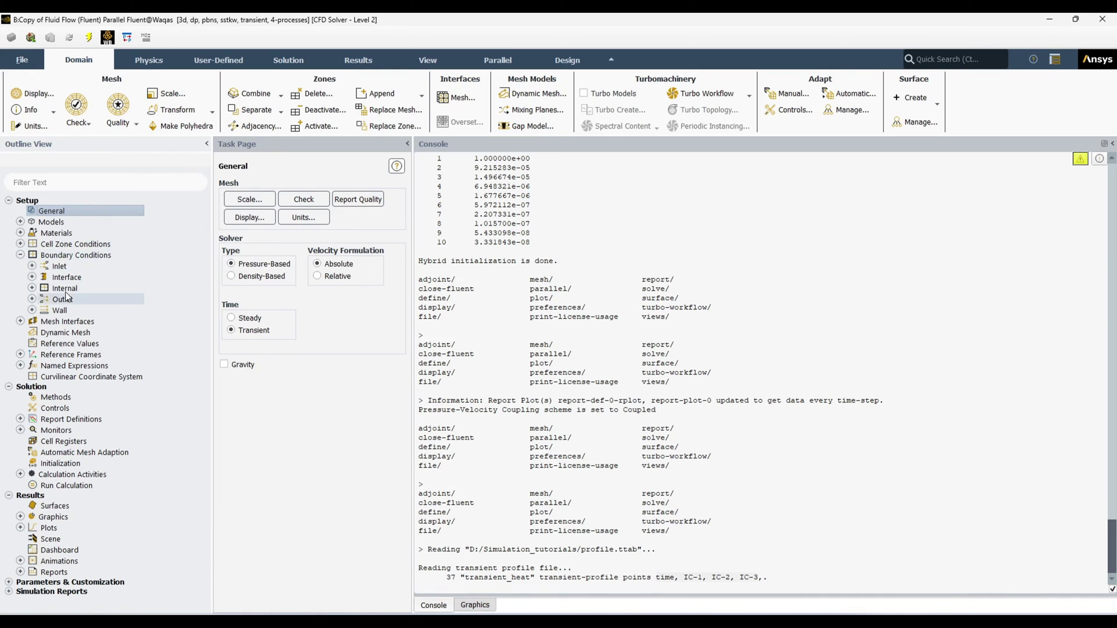
left_click(20, 254)
left_click(21, 244)
left_click(32, 266)
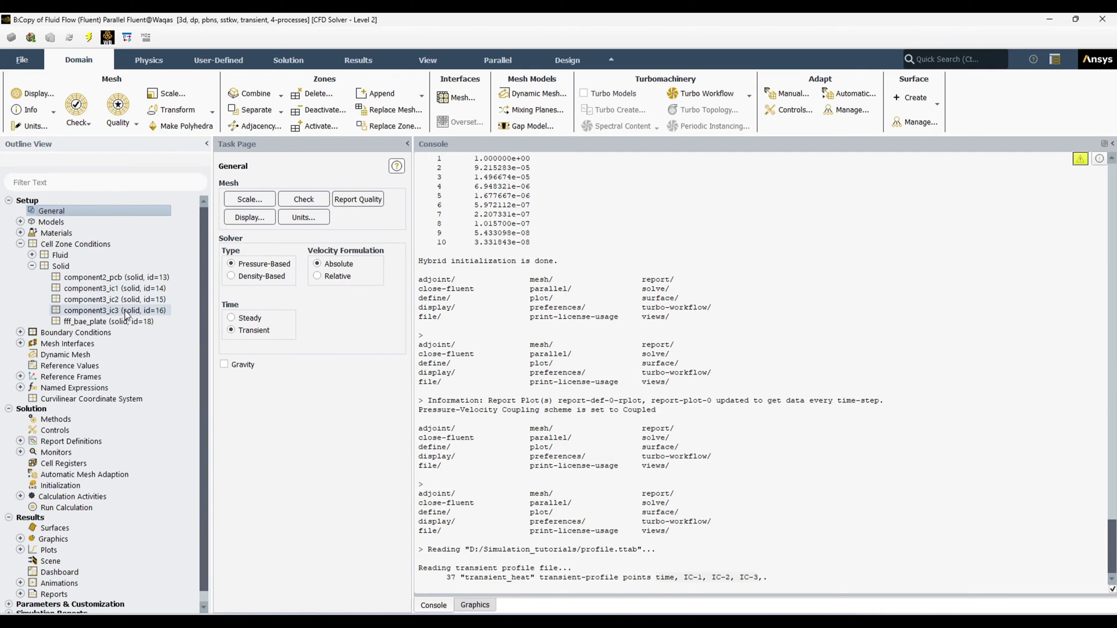
double_click(131, 293)
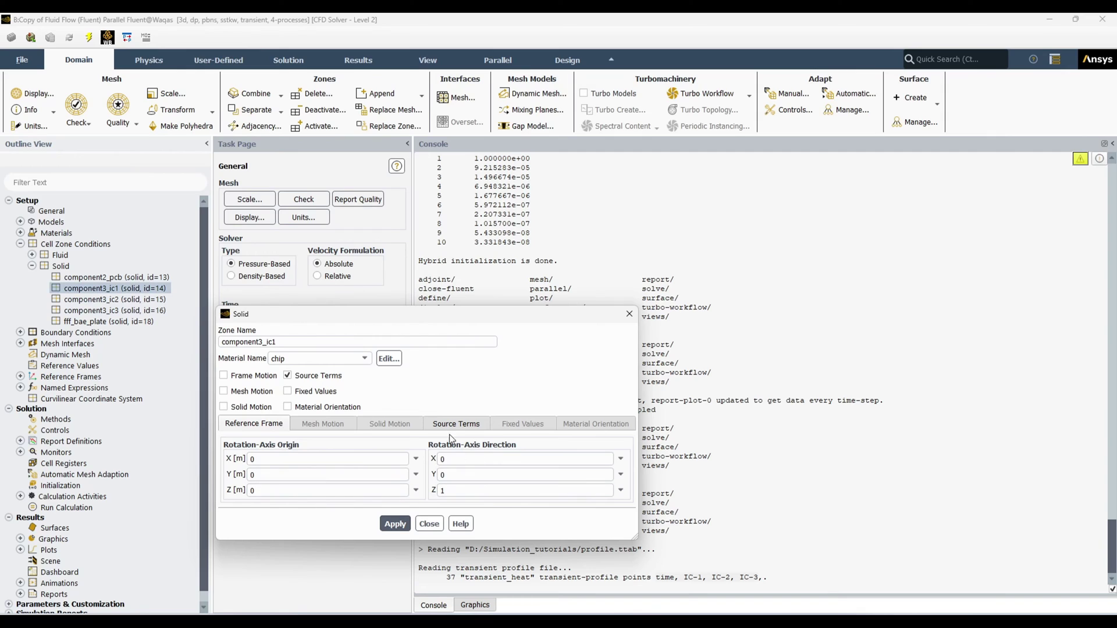
left_click(451, 425)
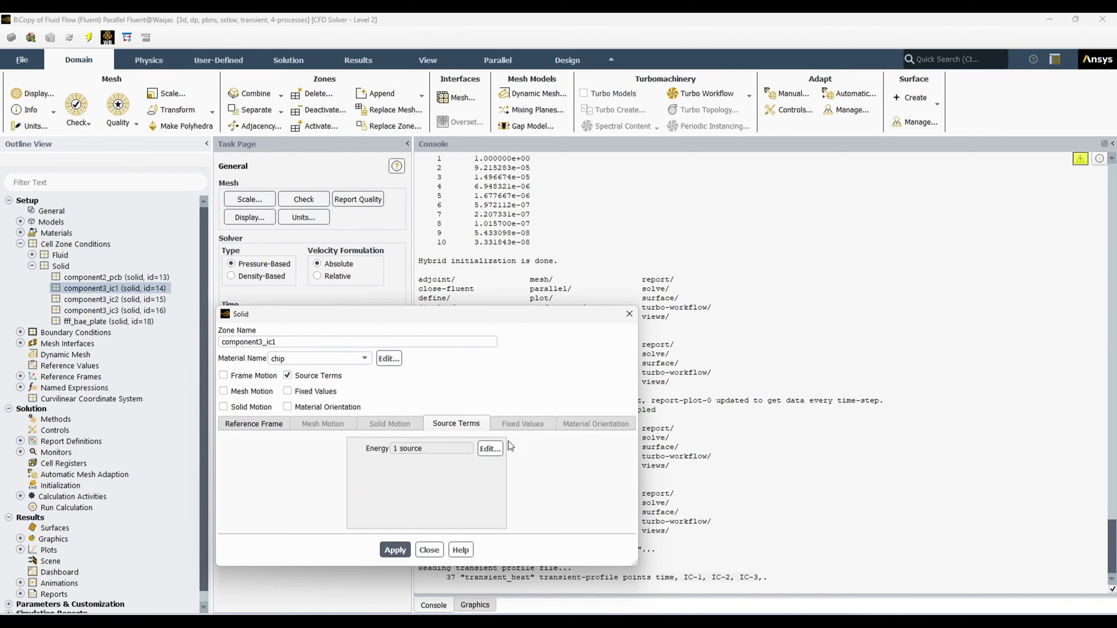
left_click_drag(526, 316, 496, 201)
Step: Set its energy source to the transient_heat IC-1 profile and apply
left_click(461, 333)
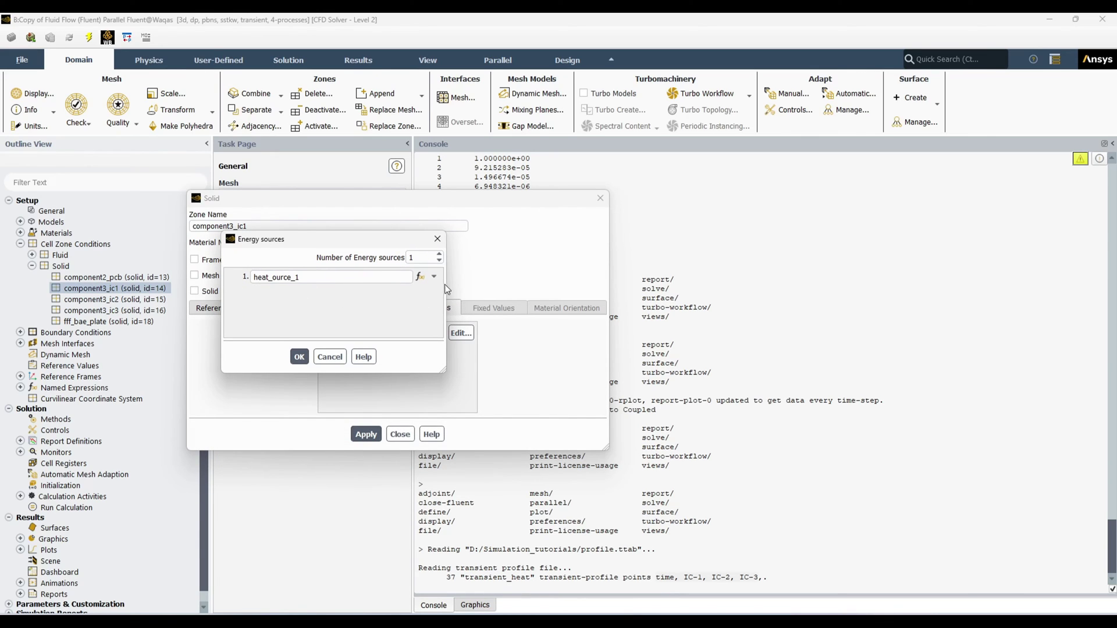
left_click(434, 277)
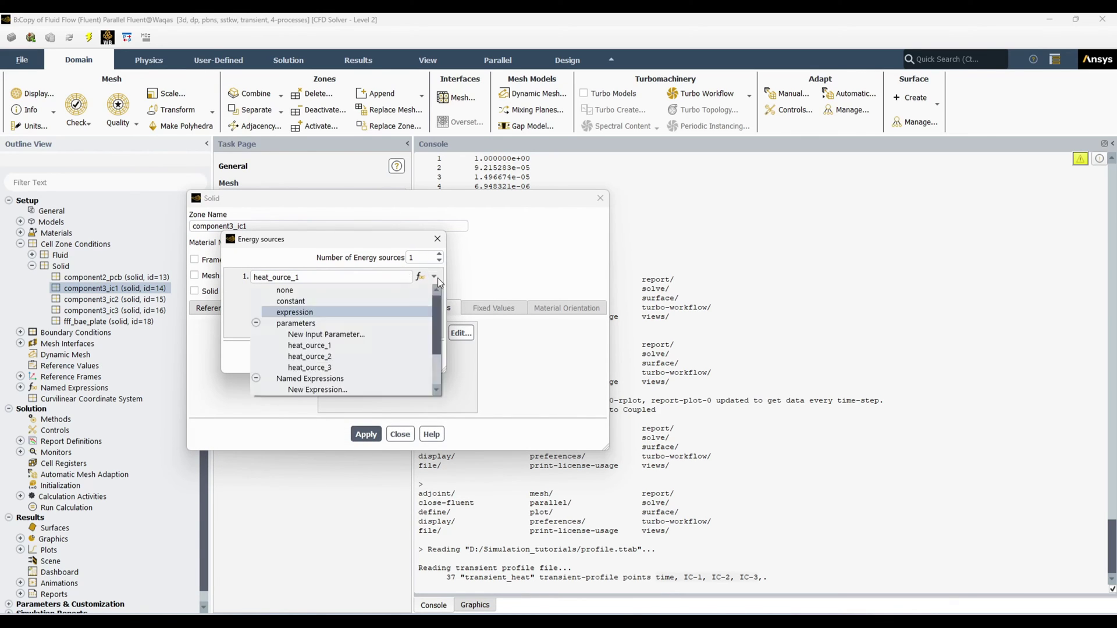
scroll(396, 359, "down", 2)
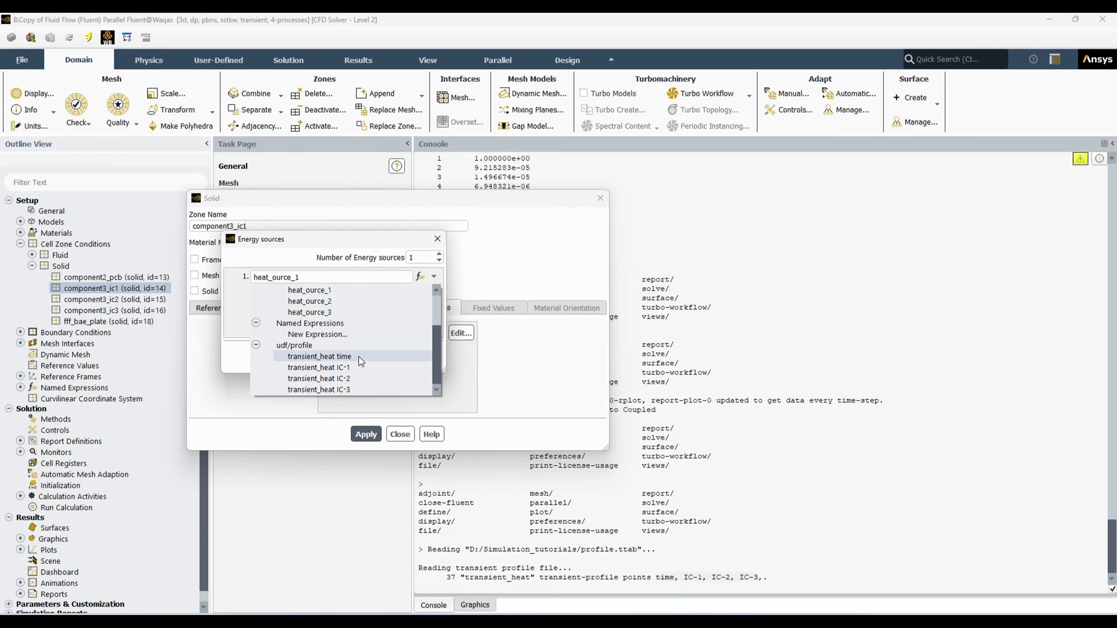
left_click(333, 370)
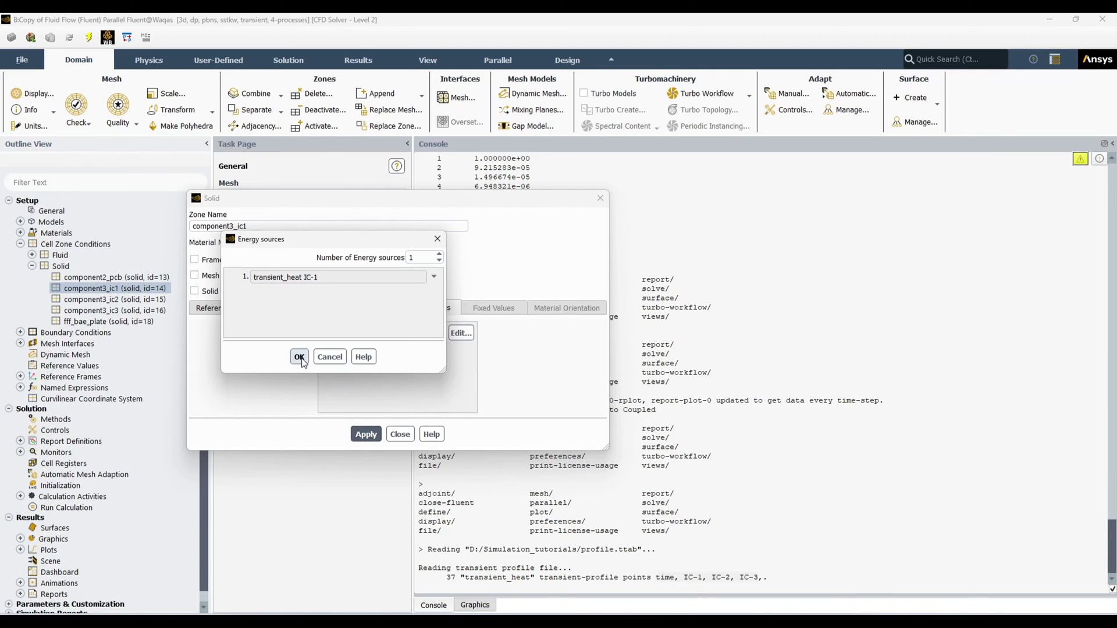
left_click(300, 358)
left_click(365, 434)
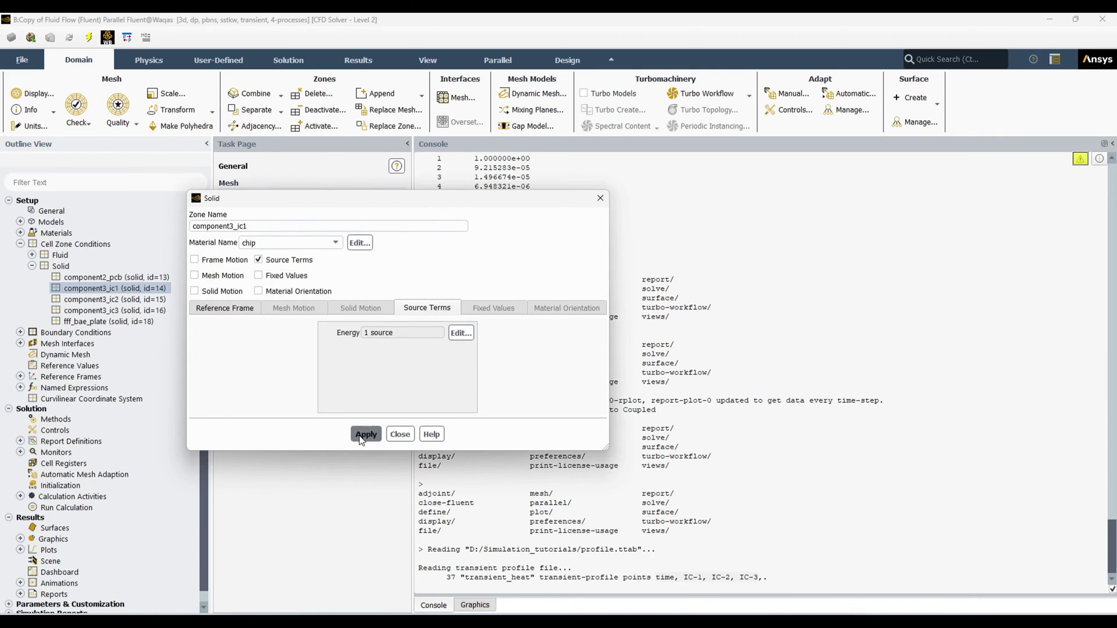
Step: Give component3_ic2 an energy source from the transient_heat IC-2 profile and apply it
left_click(401, 434)
double_click(115, 299)
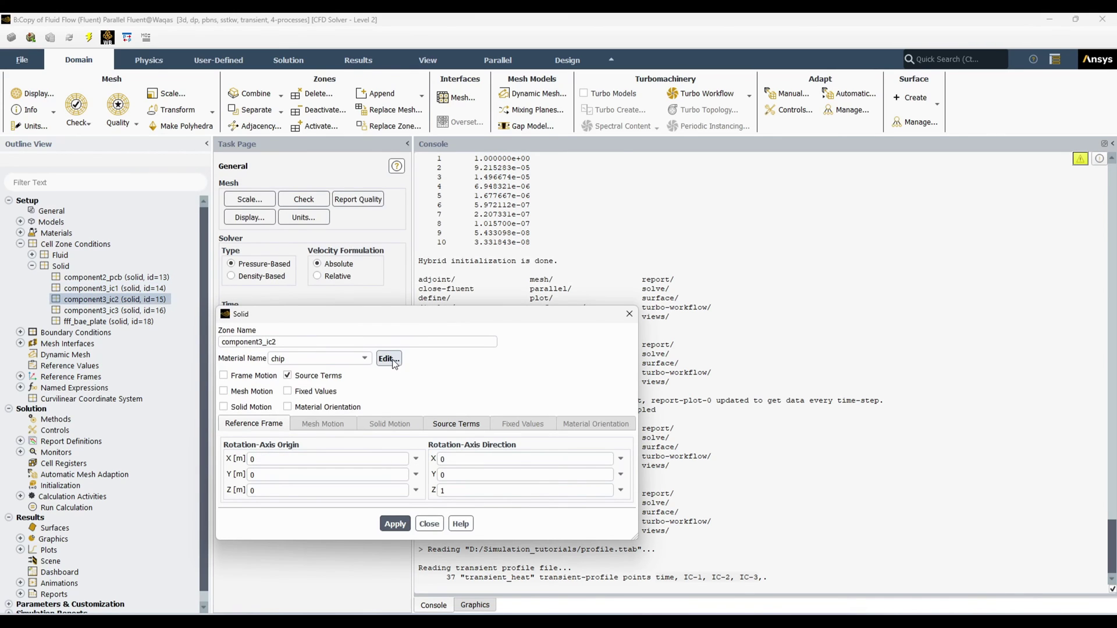
left_click(388, 358)
left_click(311, 381)
left_click(456, 424)
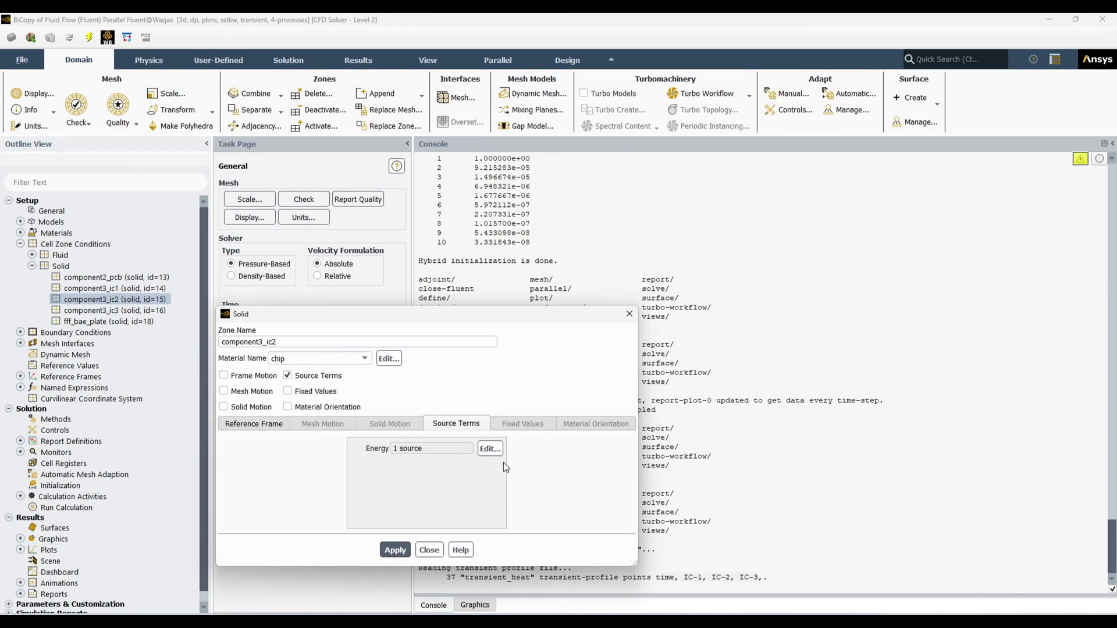
left_click(491, 449)
left_click(428, 352)
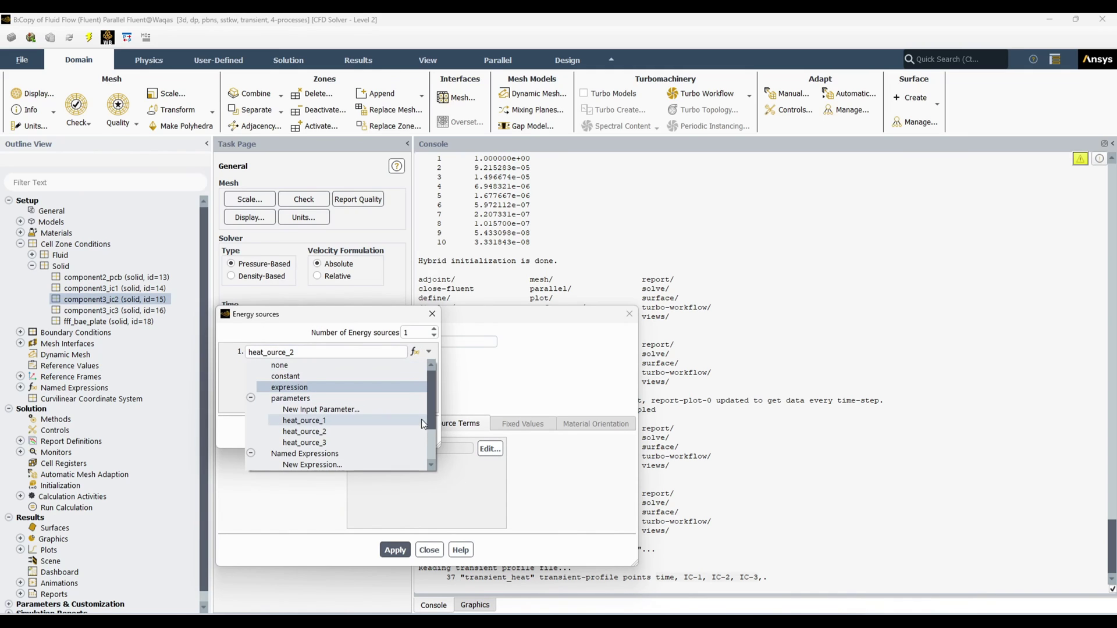
scroll(424, 421, "down", 5)
left_click(344, 454)
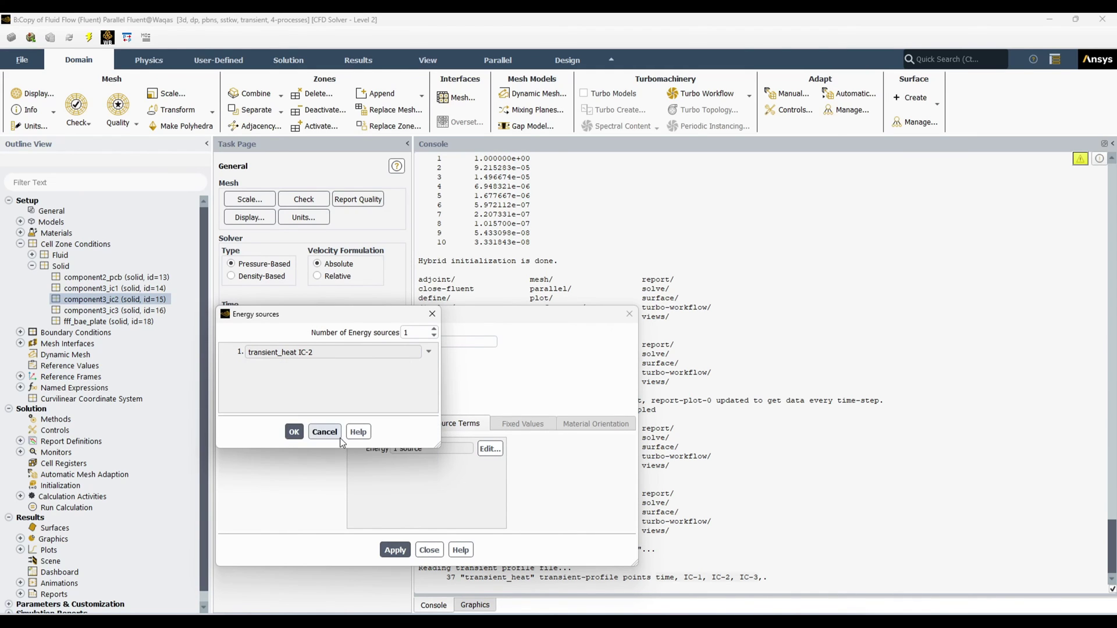
left_click(293, 431)
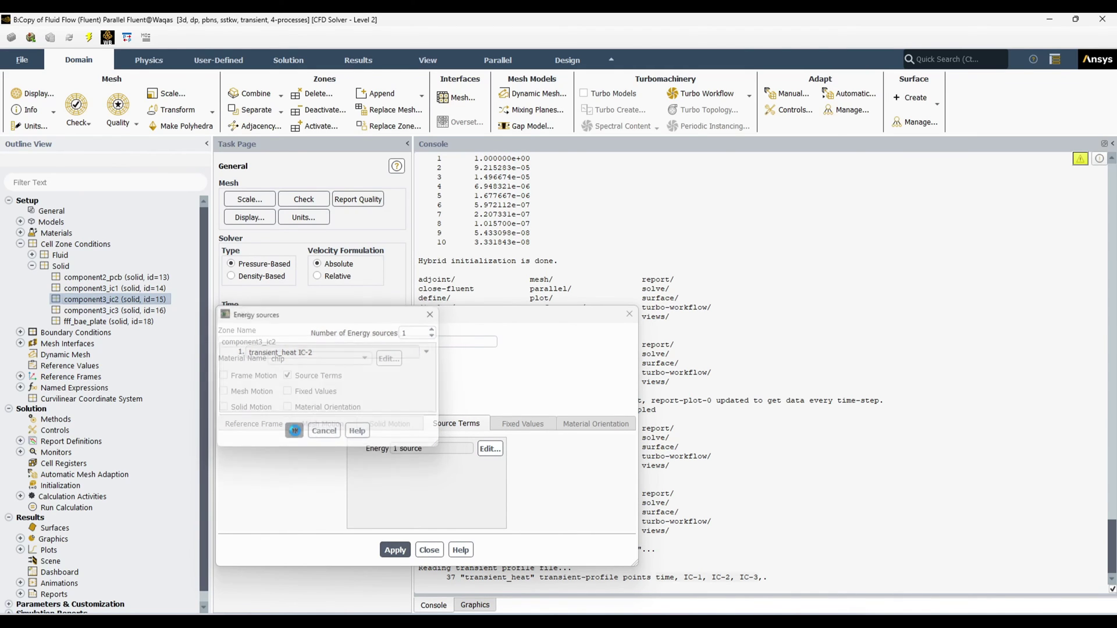
left_click(395, 551)
left_click(430, 550)
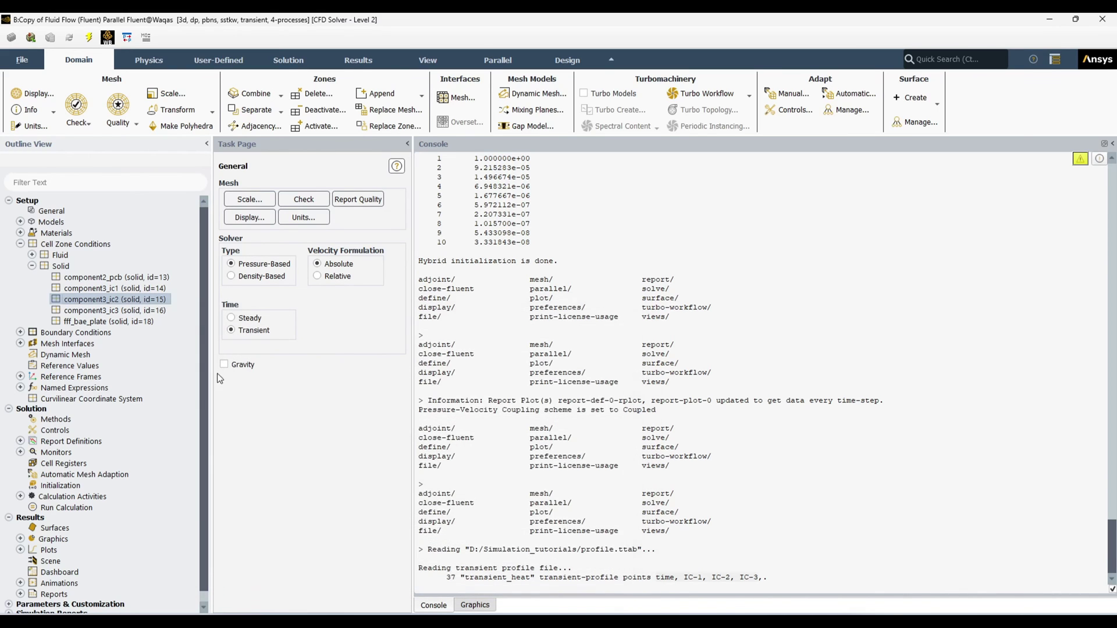
Step: Give component3_ic3 an energy source from the transient_heat IC-3 profile and apply it
left_click(145, 311)
double_click(145, 311)
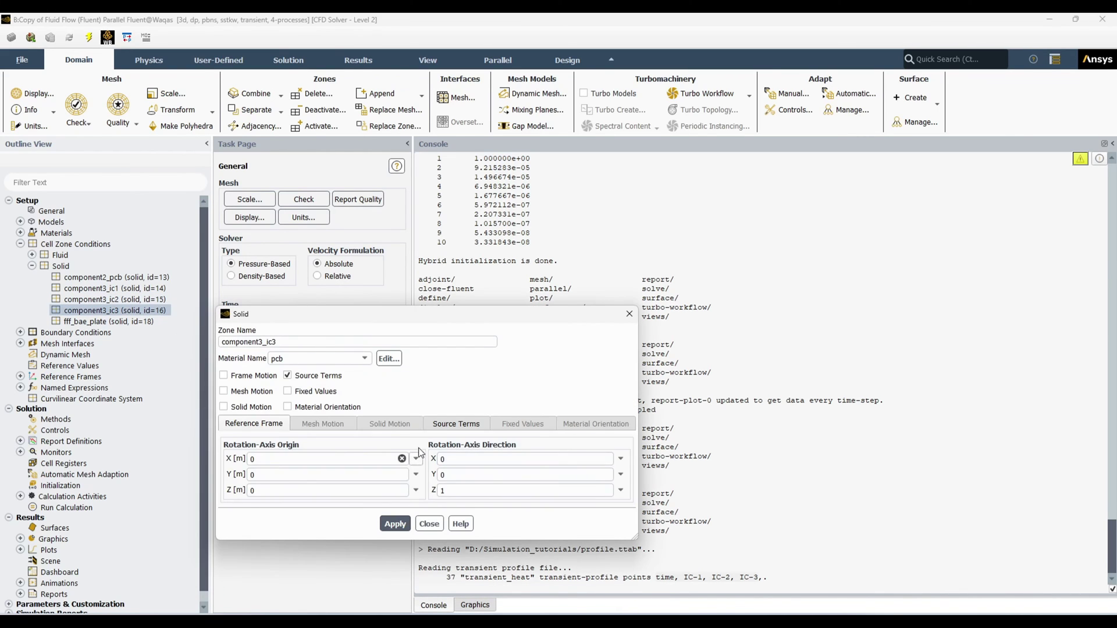
left_click(473, 424)
left_click(490, 448)
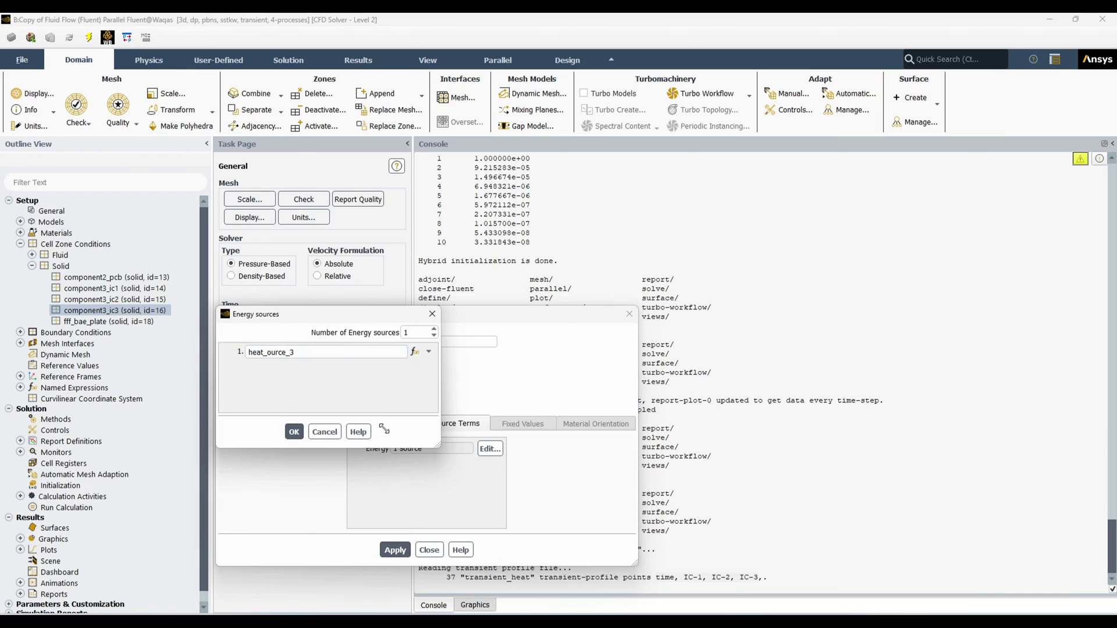
left_click(429, 352)
scroll(368, 444, "down", 1)
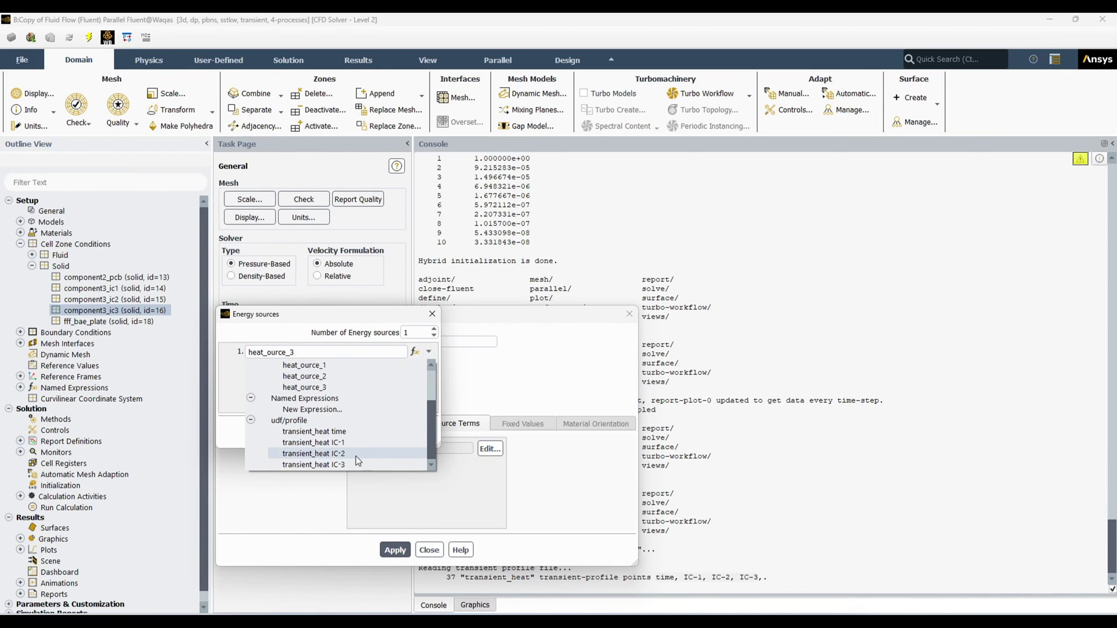
left_click(353, 460)
left_click(292, 429)
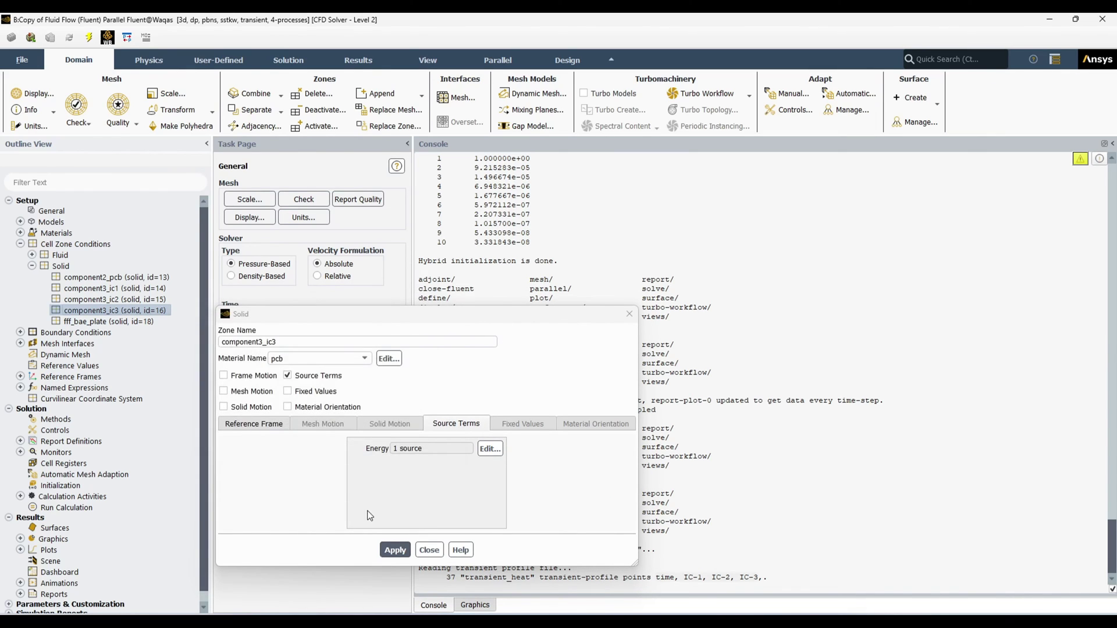
left_click(395, 550)
left_click(20, 245)
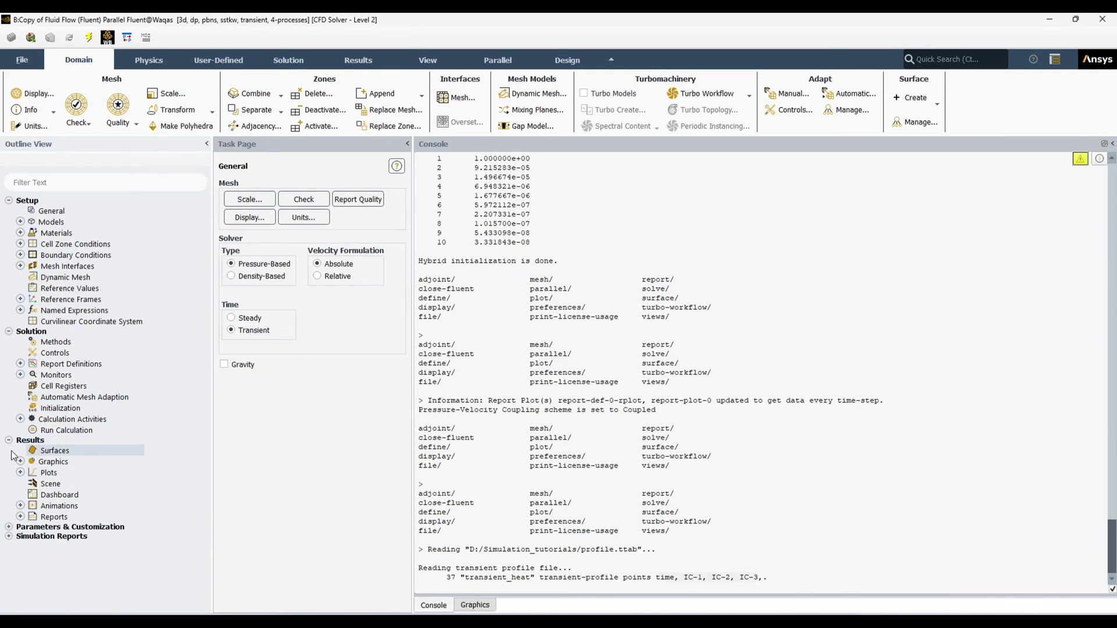
Step: Open the Profile Data plot settings and set time as the X-axis quantity
left_click(20, 472)
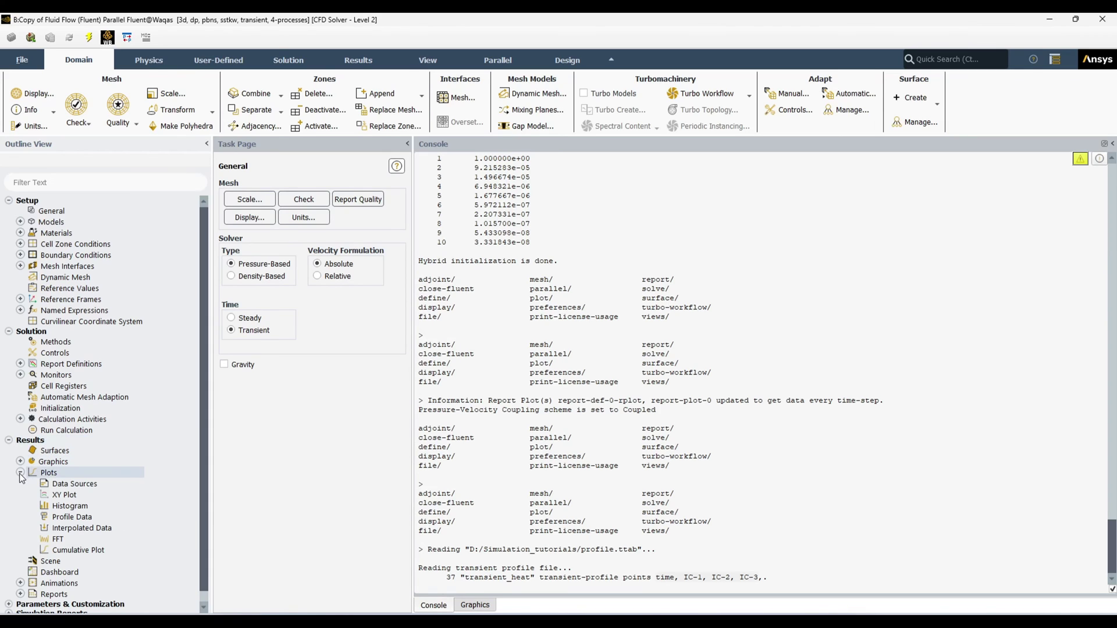
double_click(83, 518)
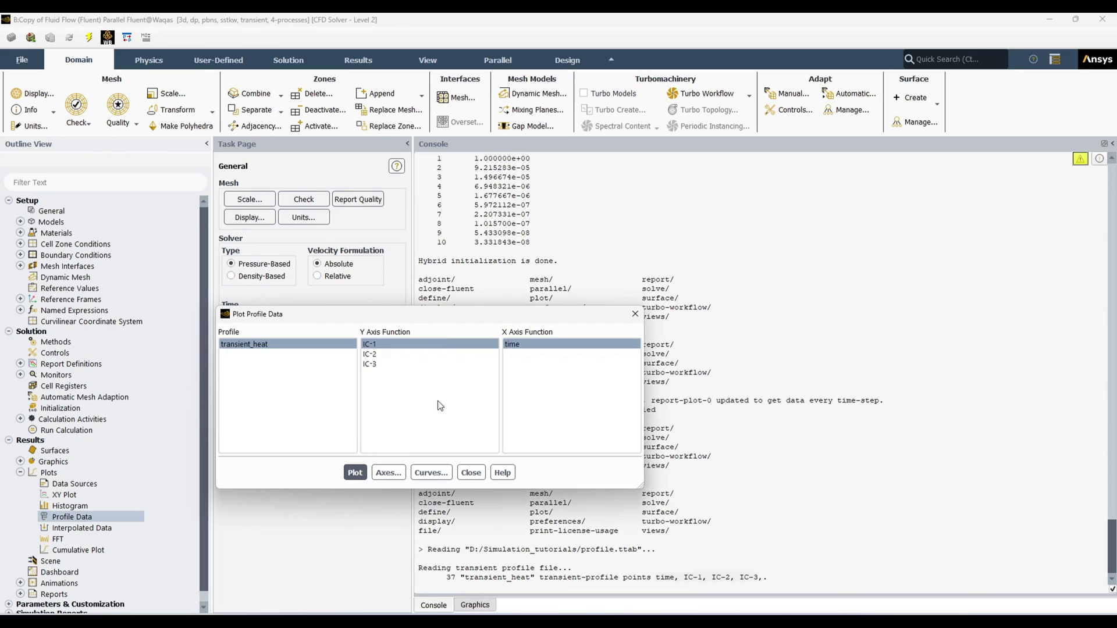
left_click_drag(497, 315, 457, 163)
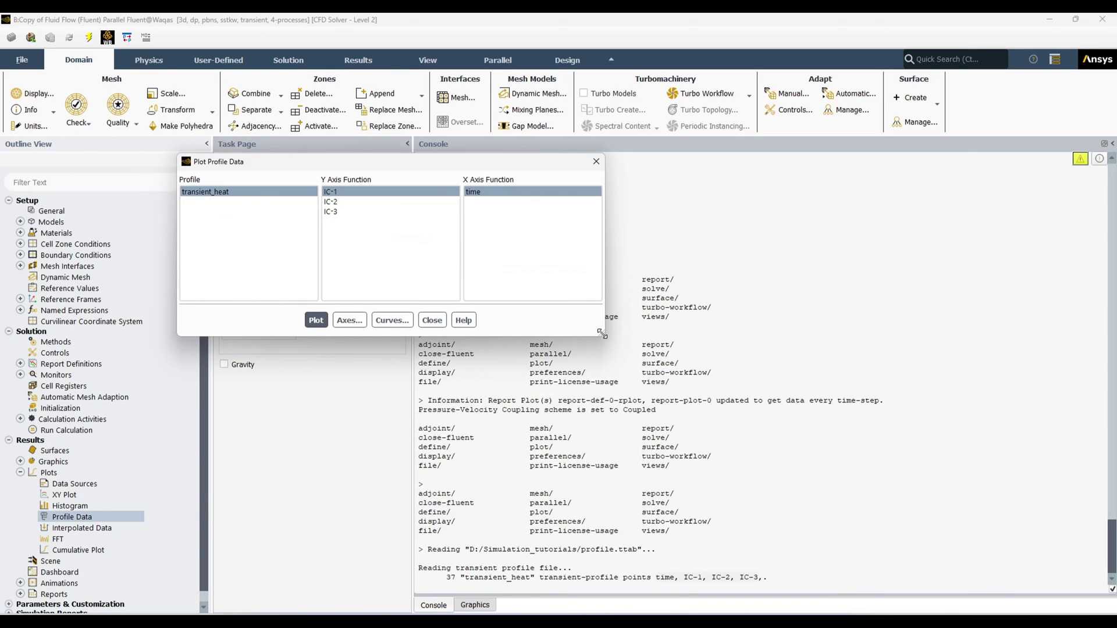
left_click_drag(601, 333, 690, 474)
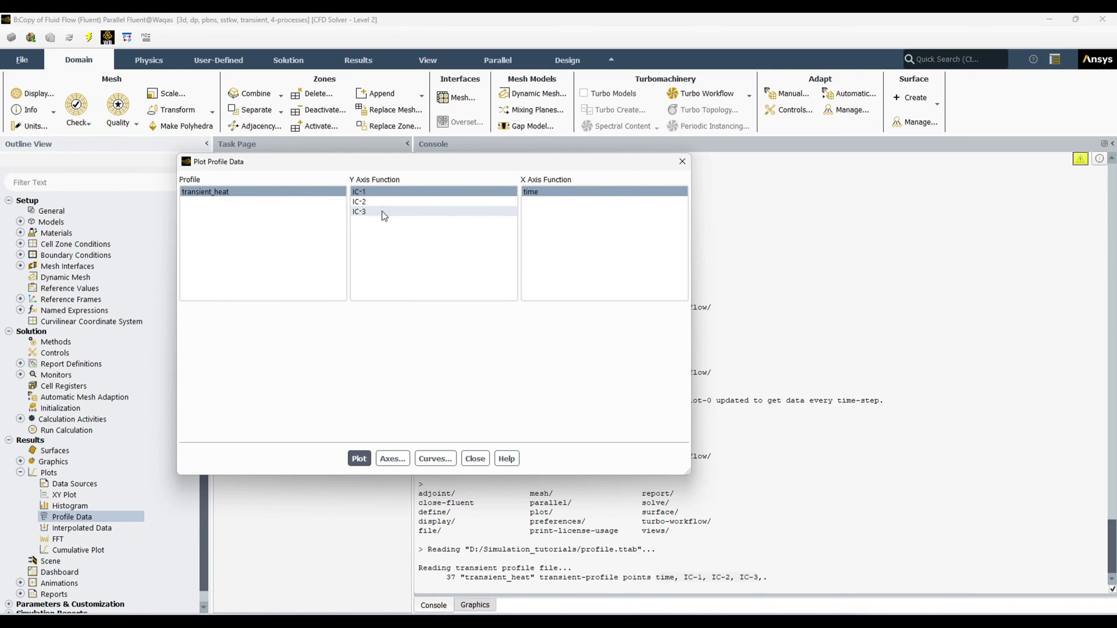
left_click(541, 197)
left_click(531, 195)
left_click(529, 195)
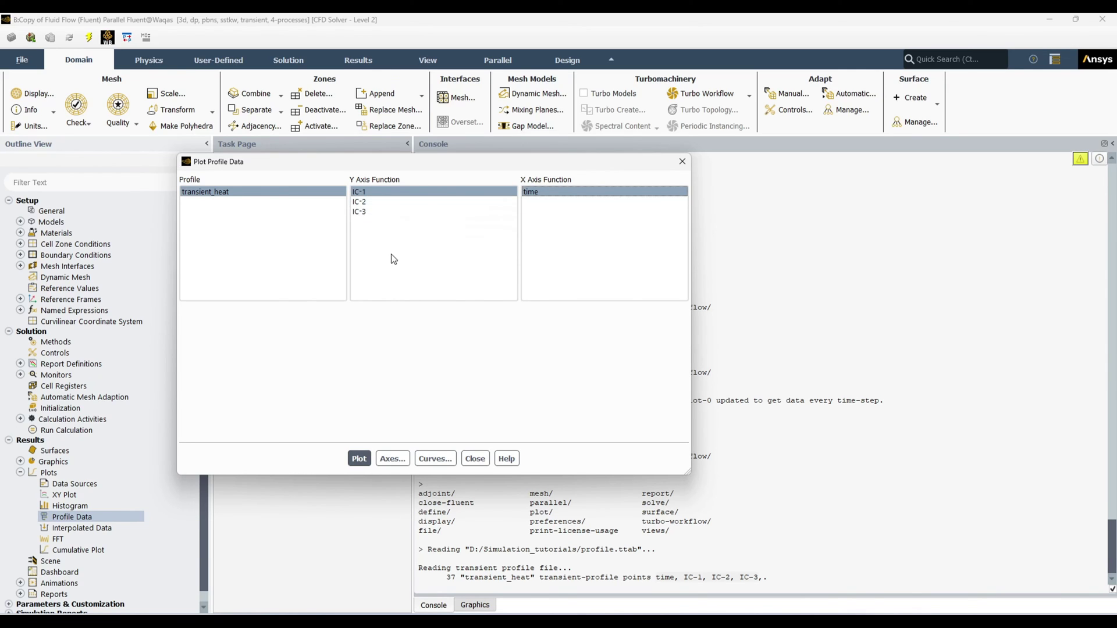
Step: Plot the transient_heat IC-1 values on the Y axis against time
left_click(367, 202)
left_click(367, 212)
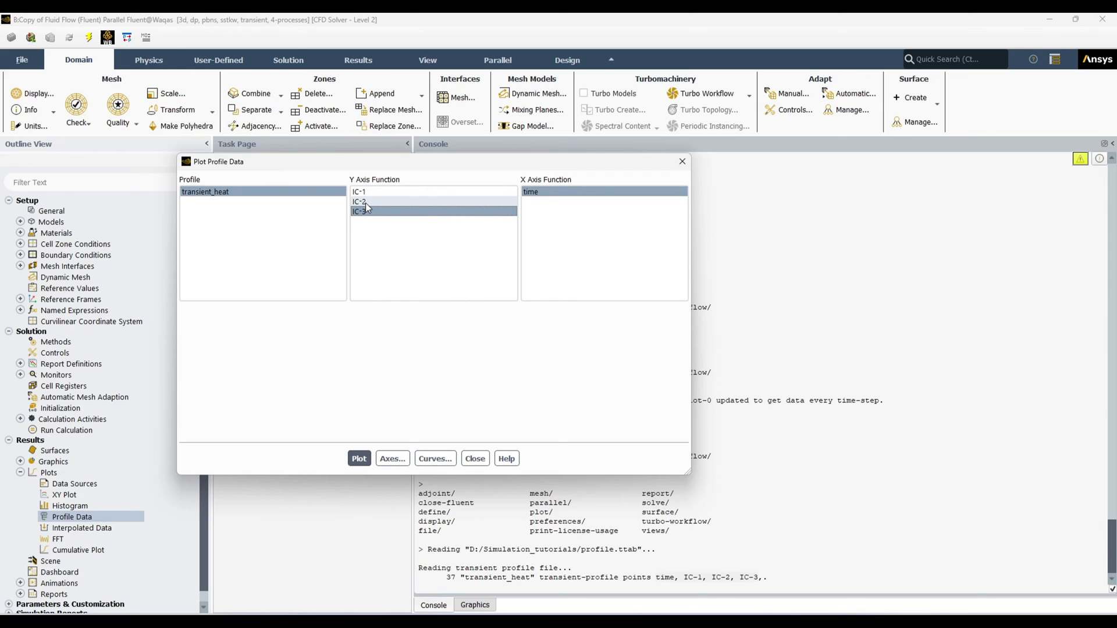
left_click(367, 209)
left_click(361, 192)
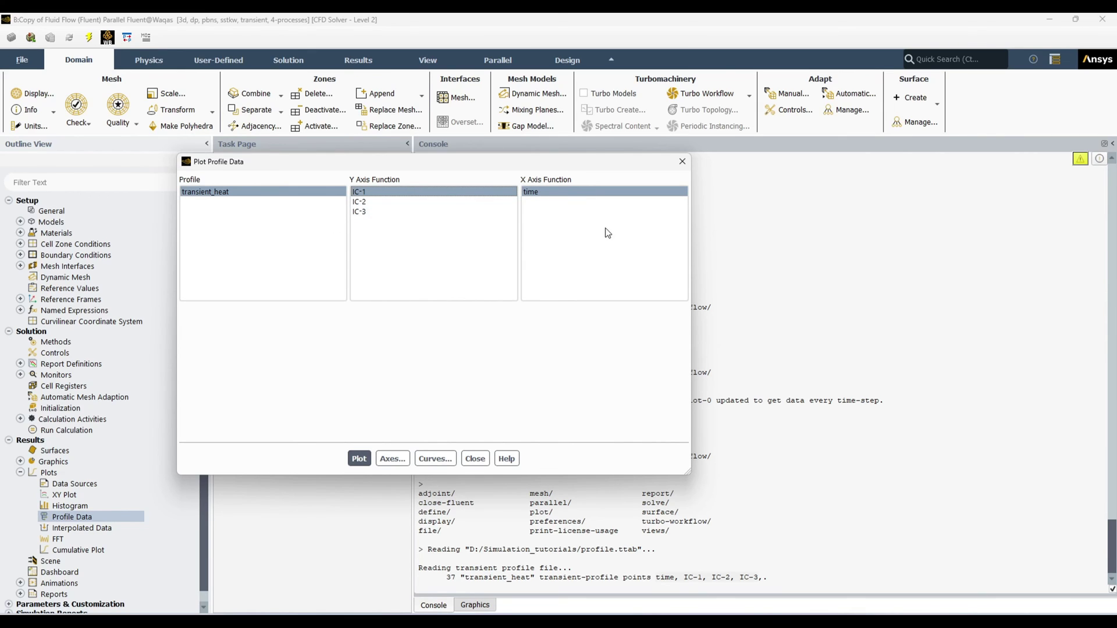
left_click(356, 196)
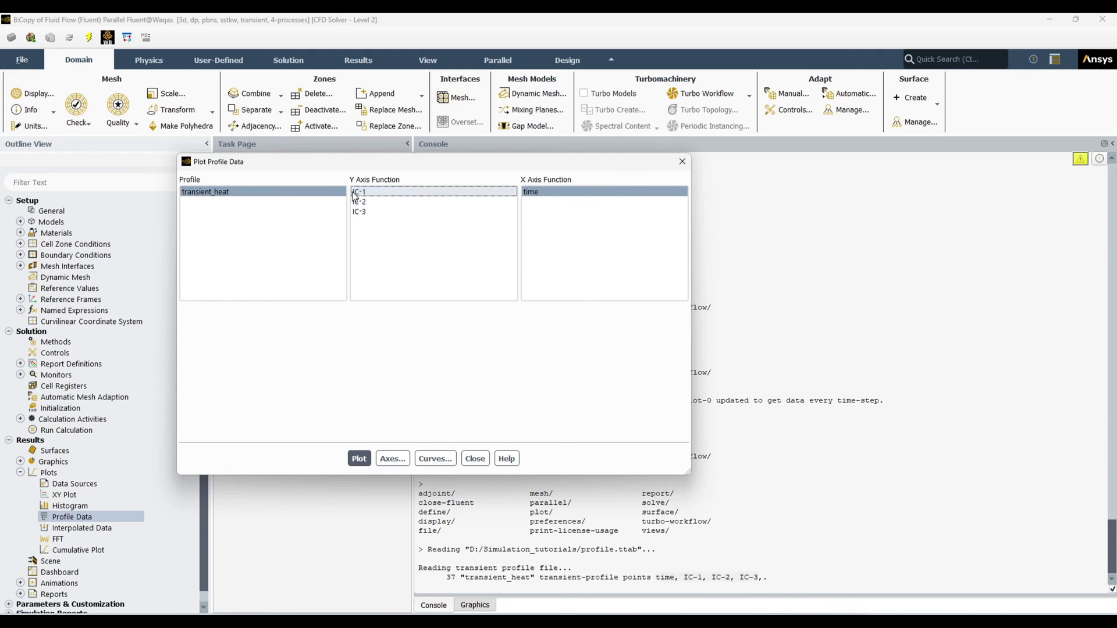
left_click(356, 193)
left_click(357, 459)
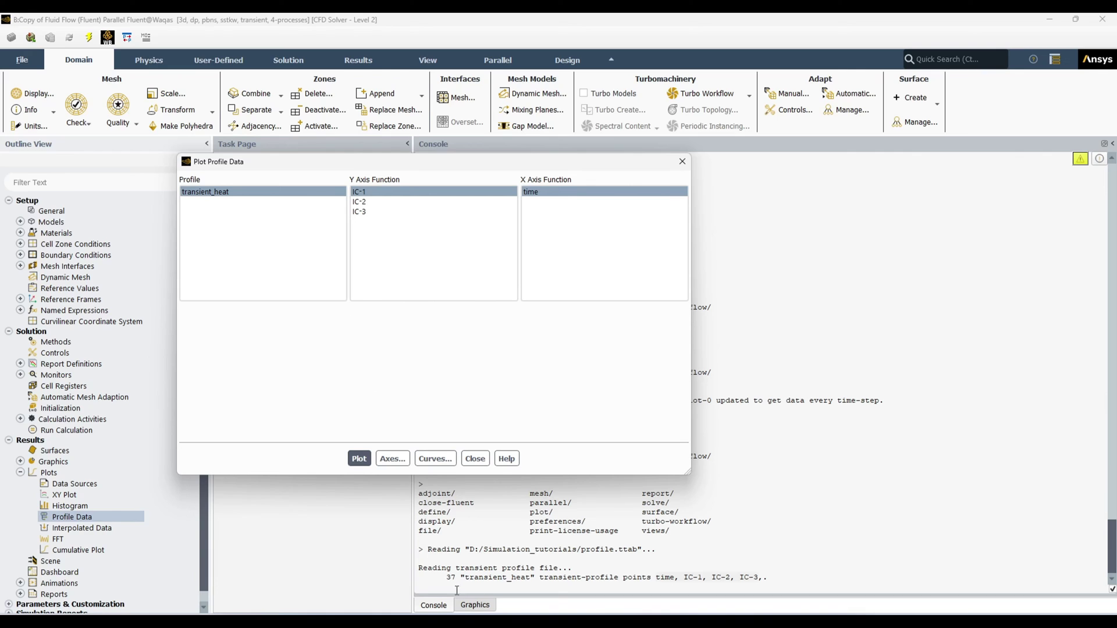
left_click(475, 606)
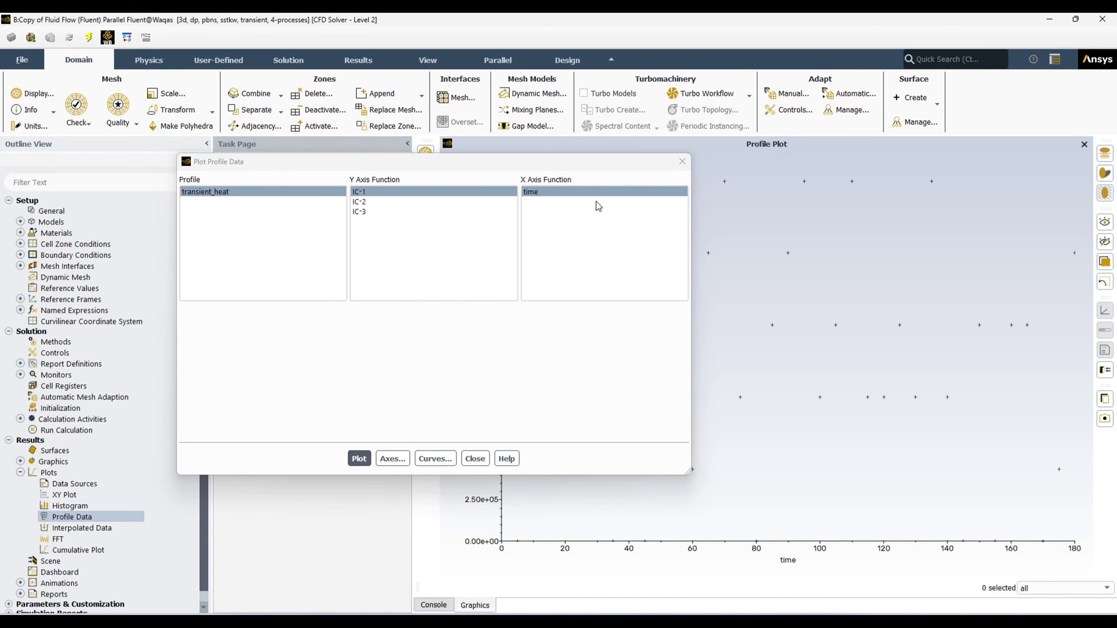
Step: Apply a solid line pattern to the plotted curve and close the plot settings
left_click_drag(621, 168, 487, 139)
left_click(313, 431)
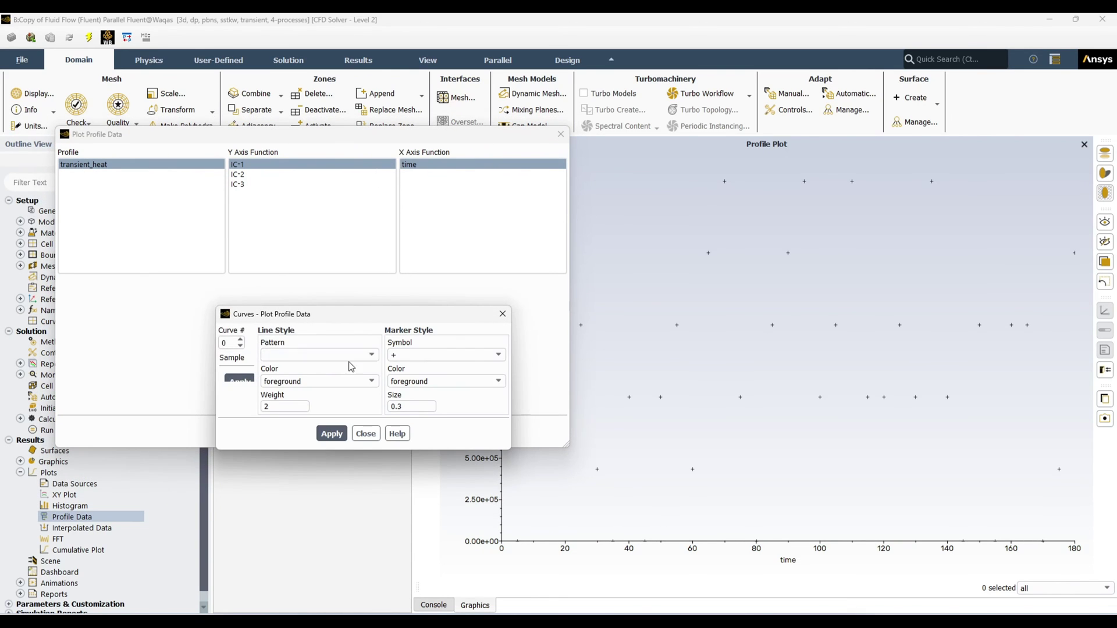
left_click(372, 355)
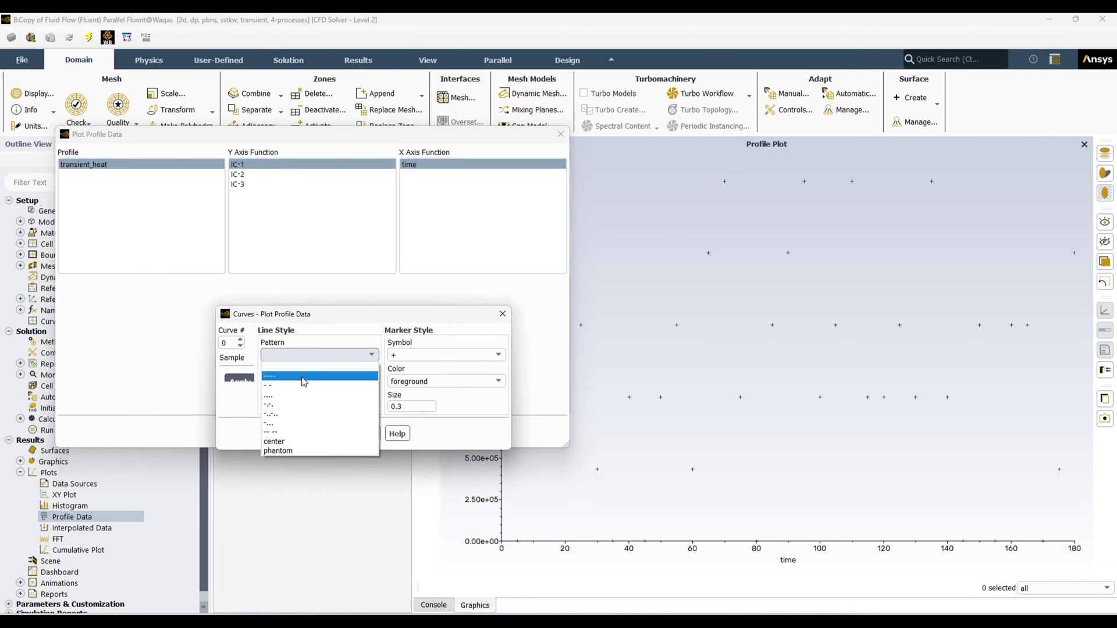
left_click(303, 377)
left_click(332, 433)
left_click(366, 434)
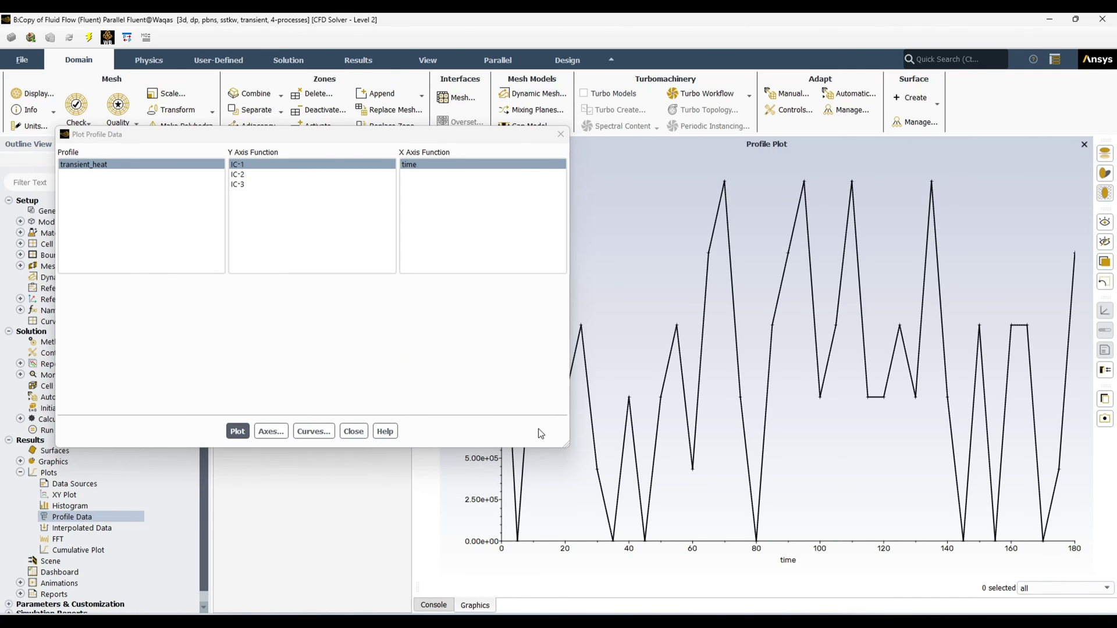
left_click(353, 431)
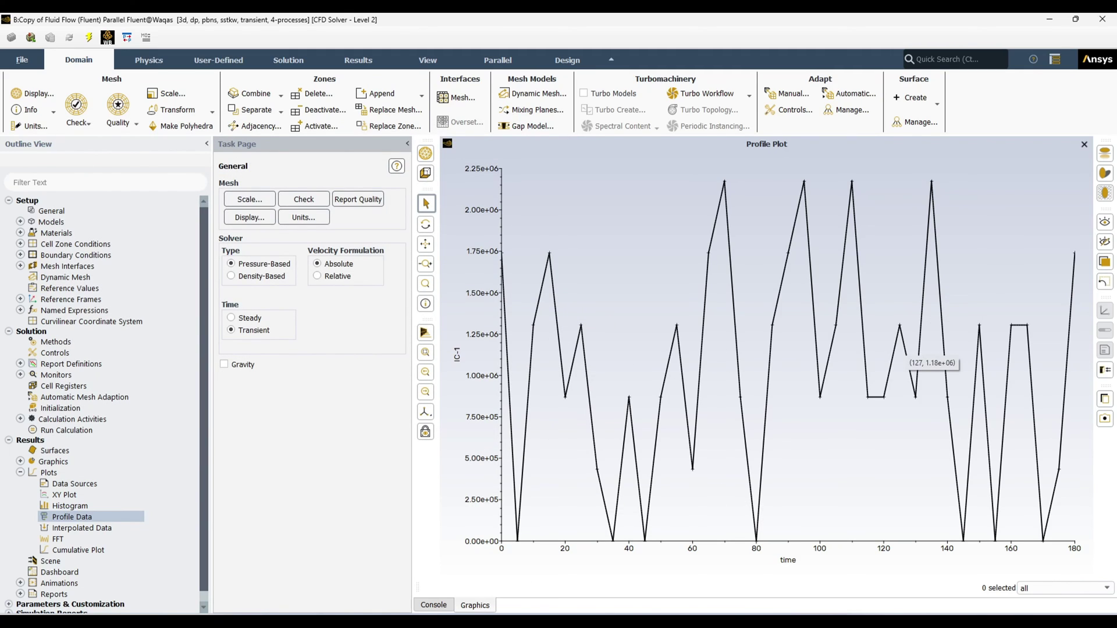
Step: Check the IC-2 volume value in cell E3 of the Excel heat data
key("alt+Tab")
scroll(590, 414, "up", 6)
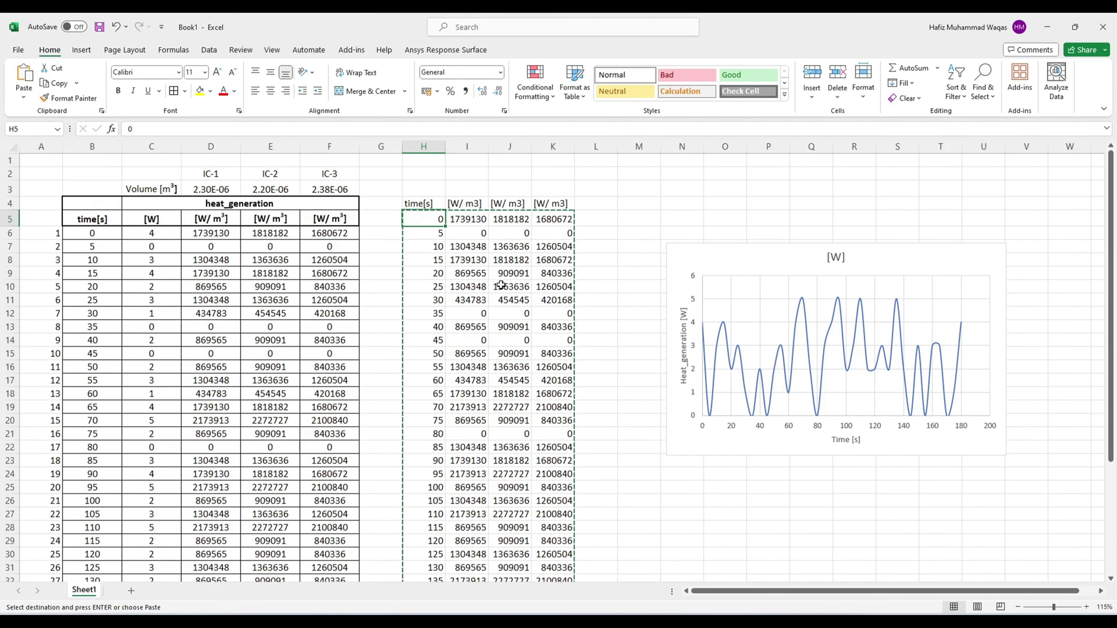
left_click(271, 192)
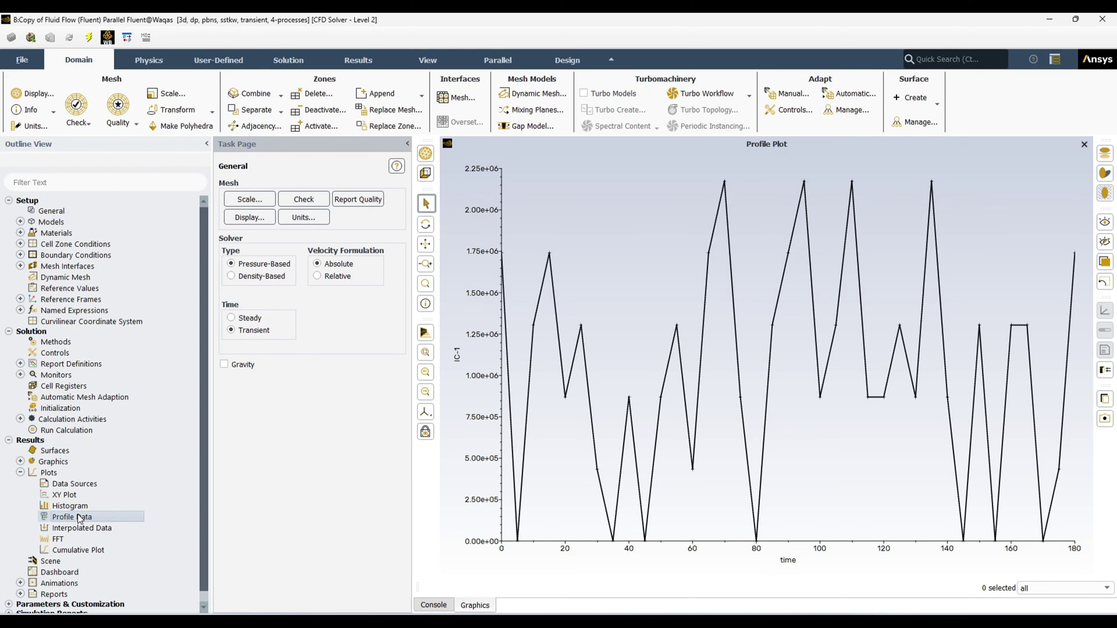
Step: Plot the IC-2 and then the IC-3 heat profiles against time in Profile Data
double_click(79, 517)
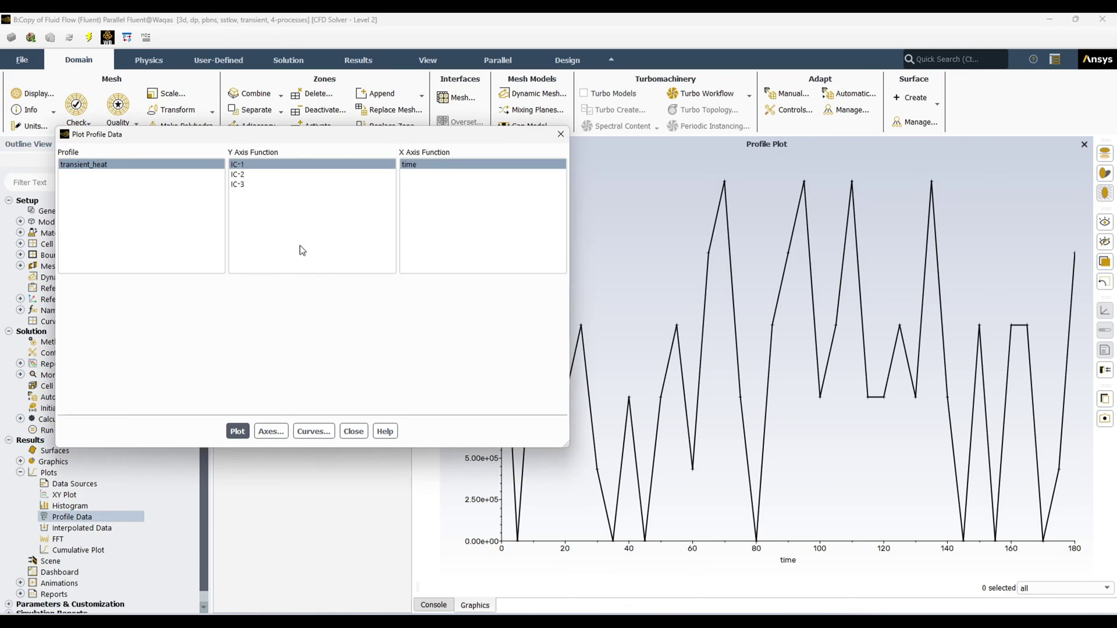
left_click(249, 174)
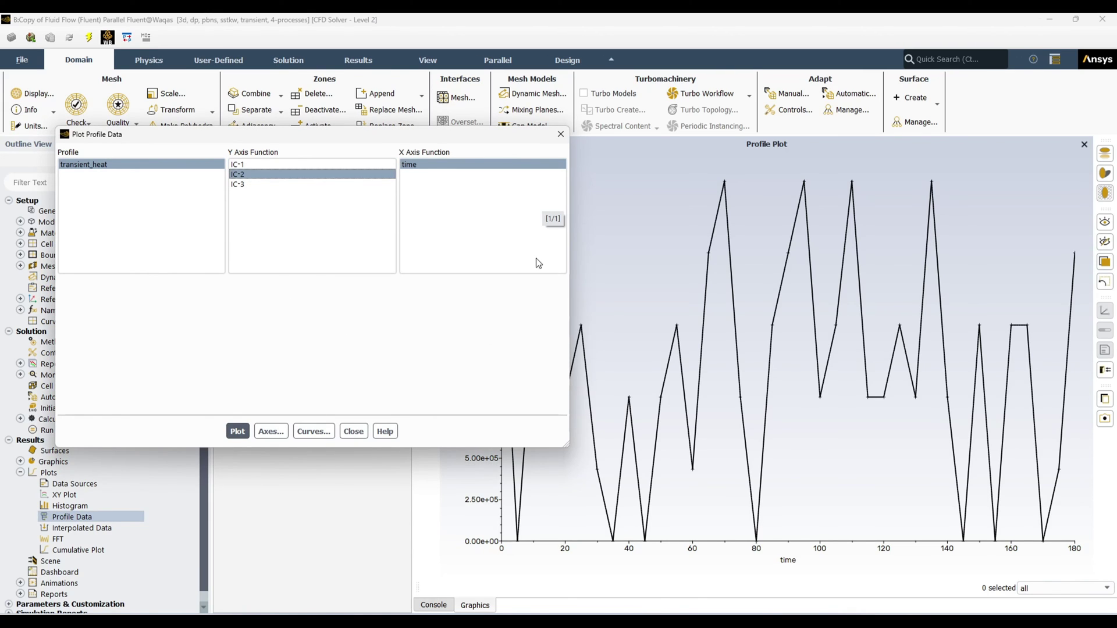
left_click(237, 431)
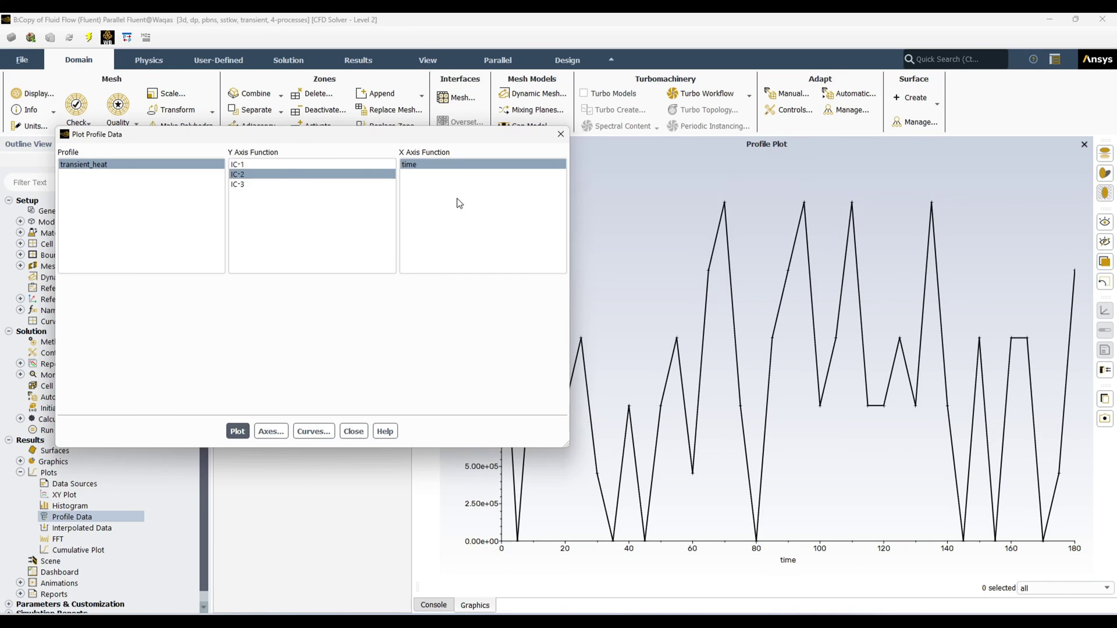
left_click(319, 184)
left_click(237, 431)
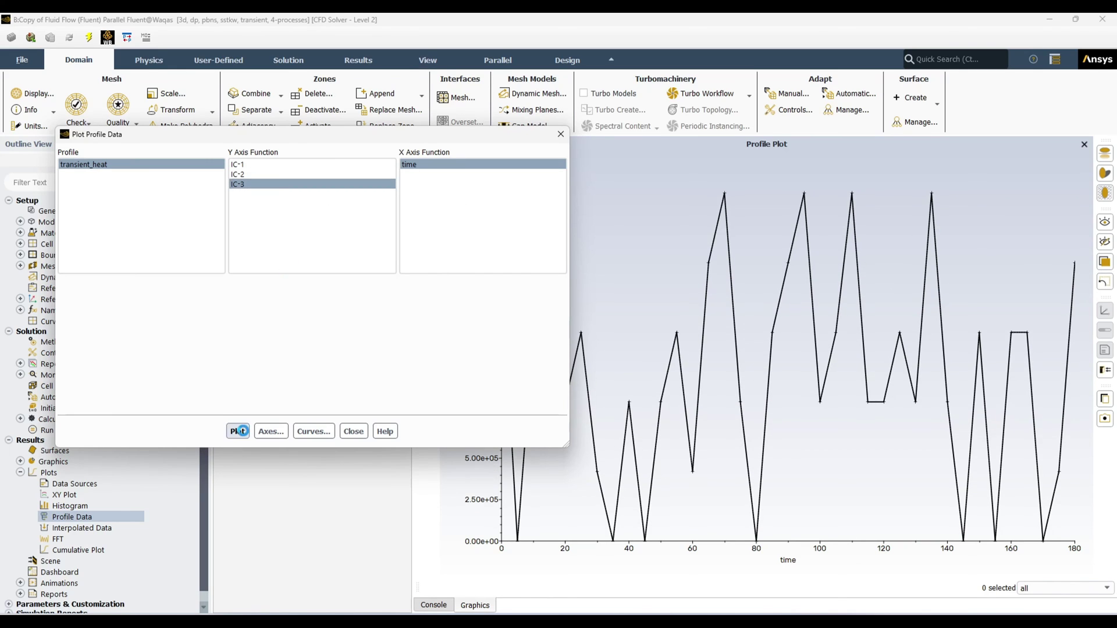
left_click(354, 431)
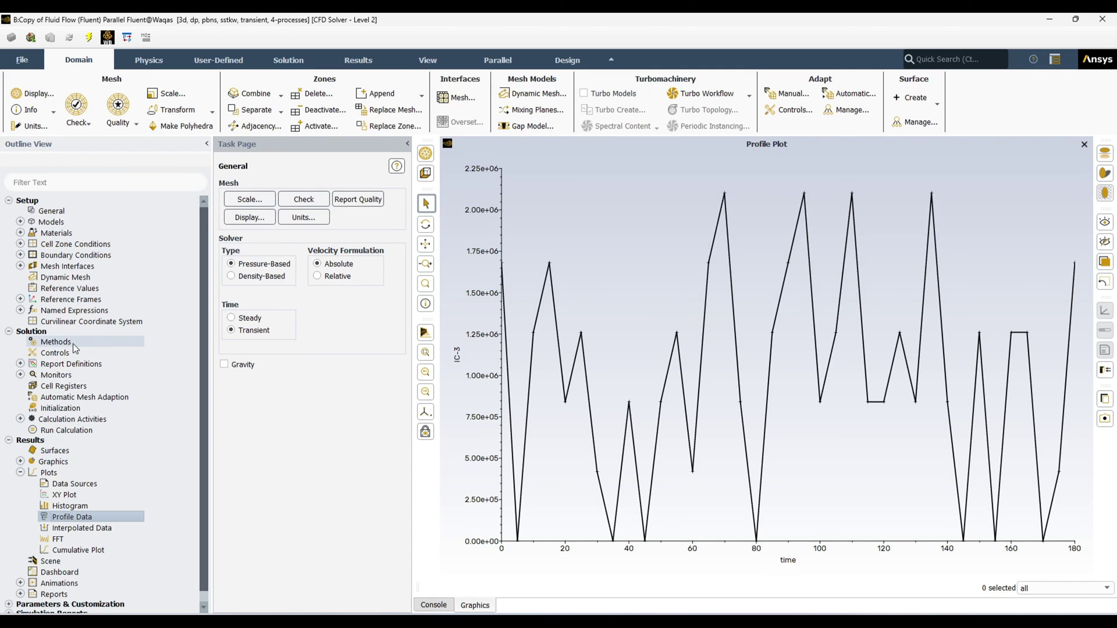
Step: Set the Number of Time Steps to 180 in Run Calculation, keeping 1 s step size
left_click(434, 605)
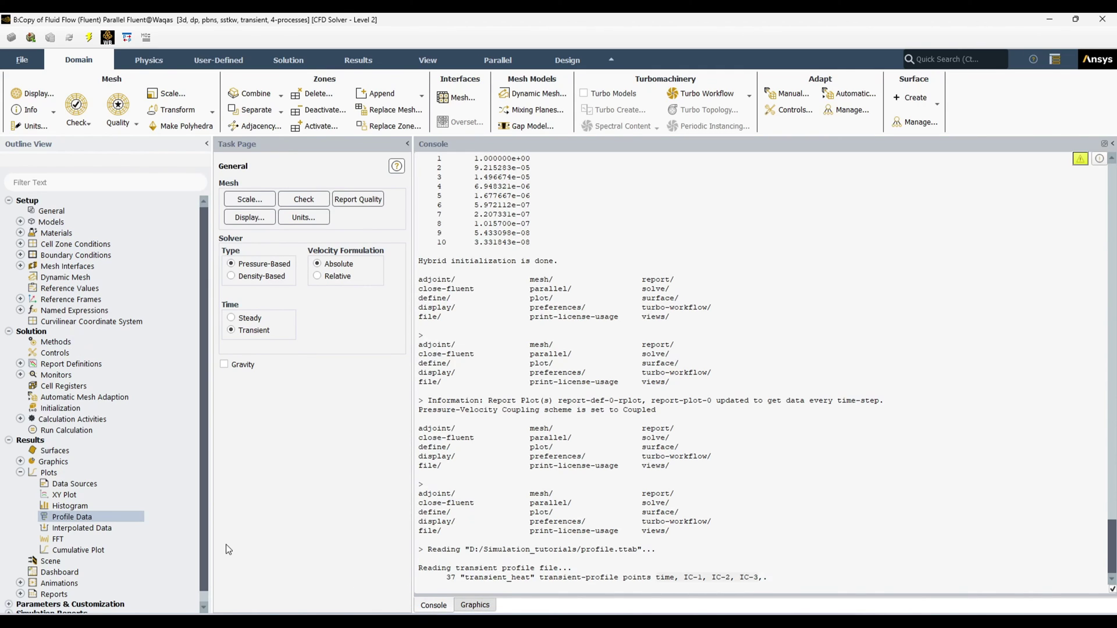
left_click(76, 435)
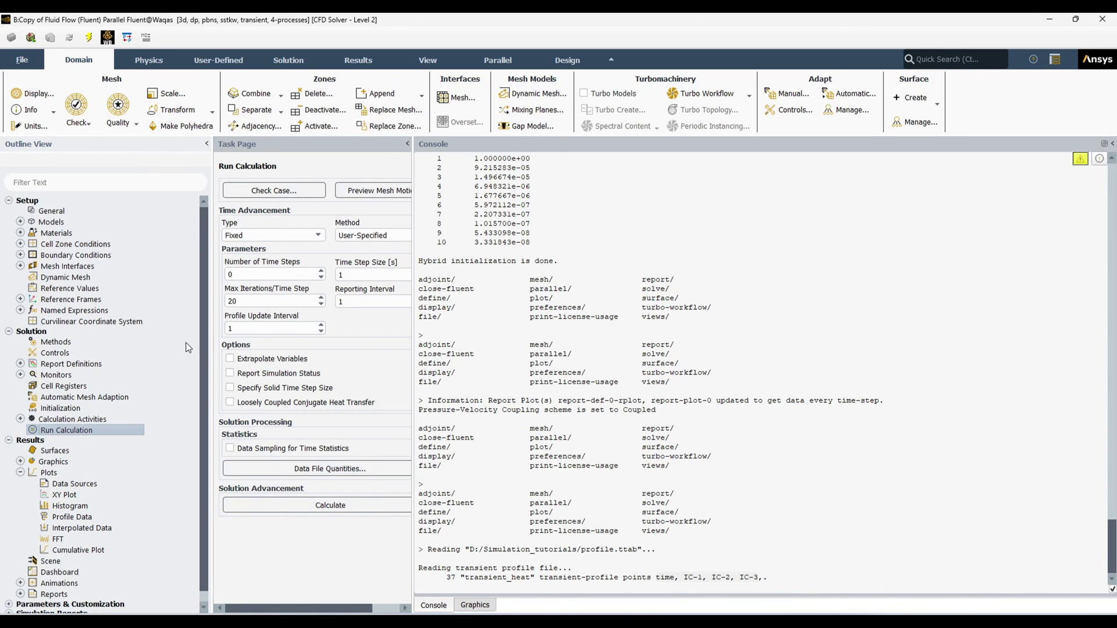
left_click(359, 274)
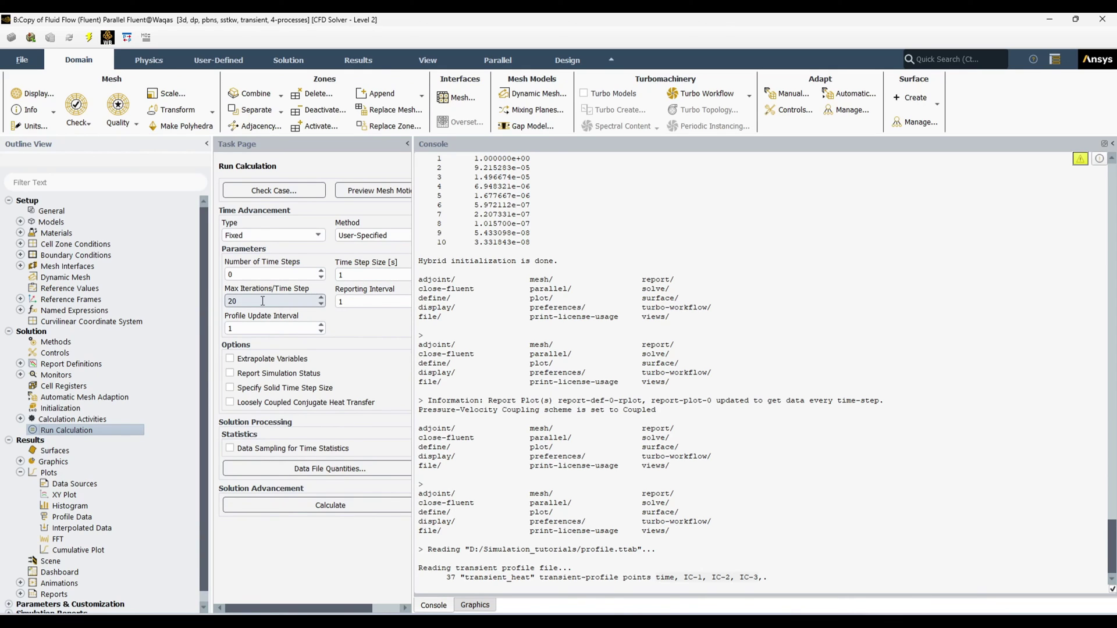
double_click(242, 275)
type("180")
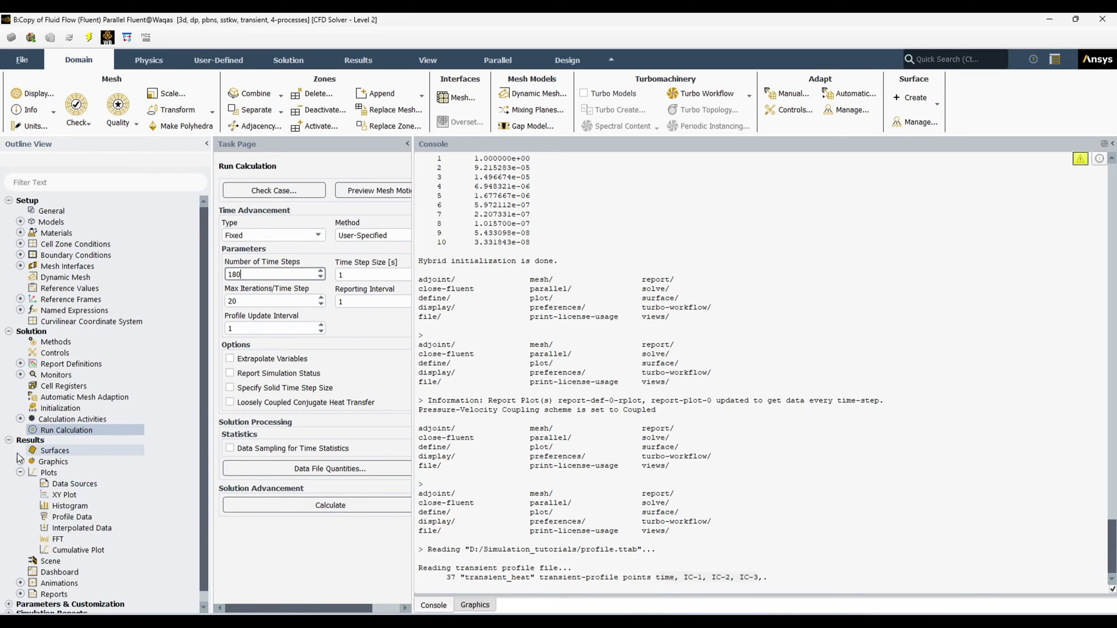
Step: Review the report-def-0-rplot settings under Monitors > Report Plots
left_click(20, 363)
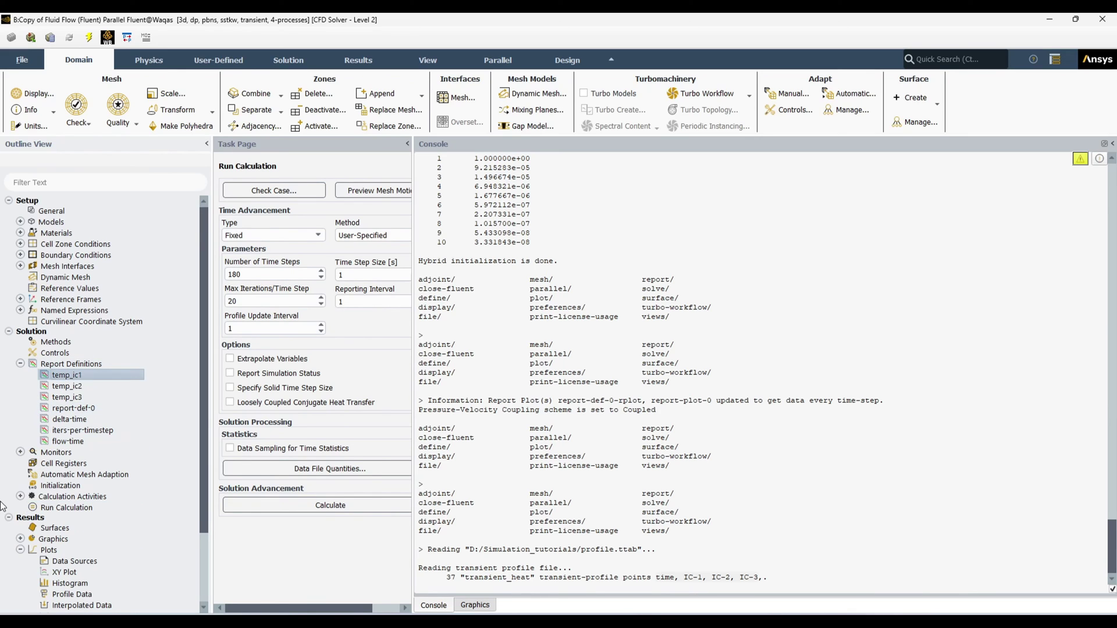
left_click(21, 364)
left_click(21, 375)
left_click(32, 407)
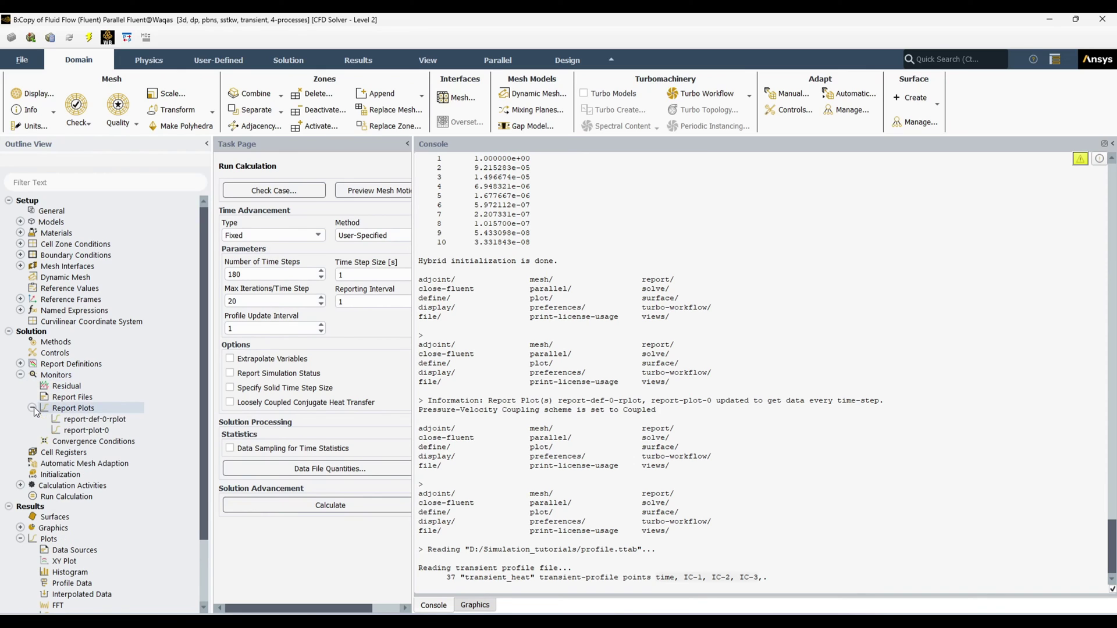
double_click(107, 419)
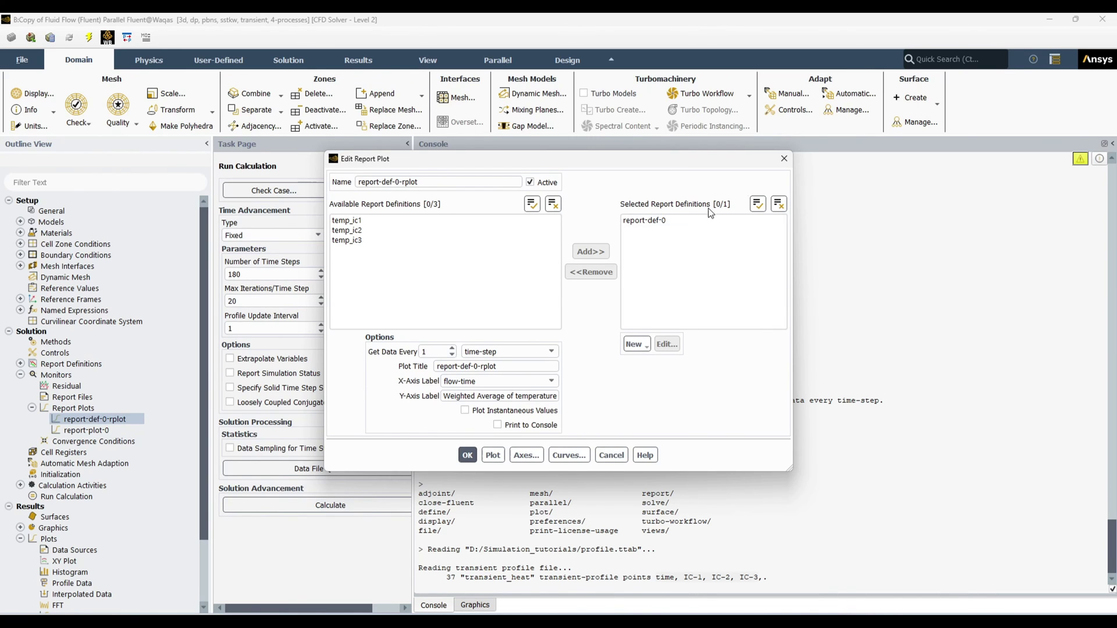
left_click(783, 158)
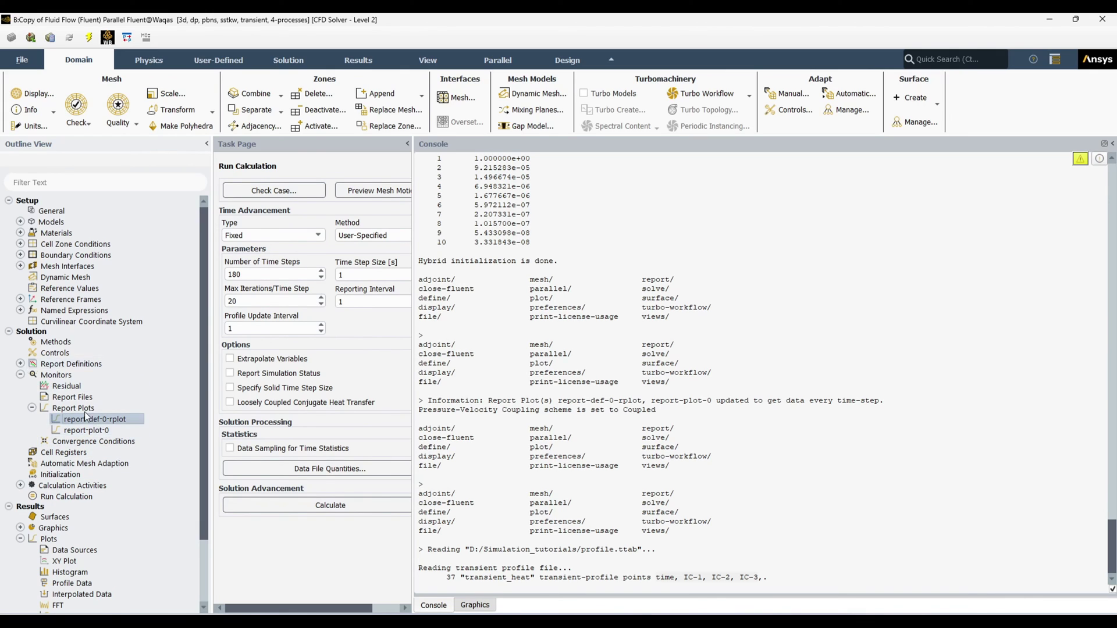
Step: Initialize and calculate the solution, confirming the discard of unsaved data
left_click(32, 408)
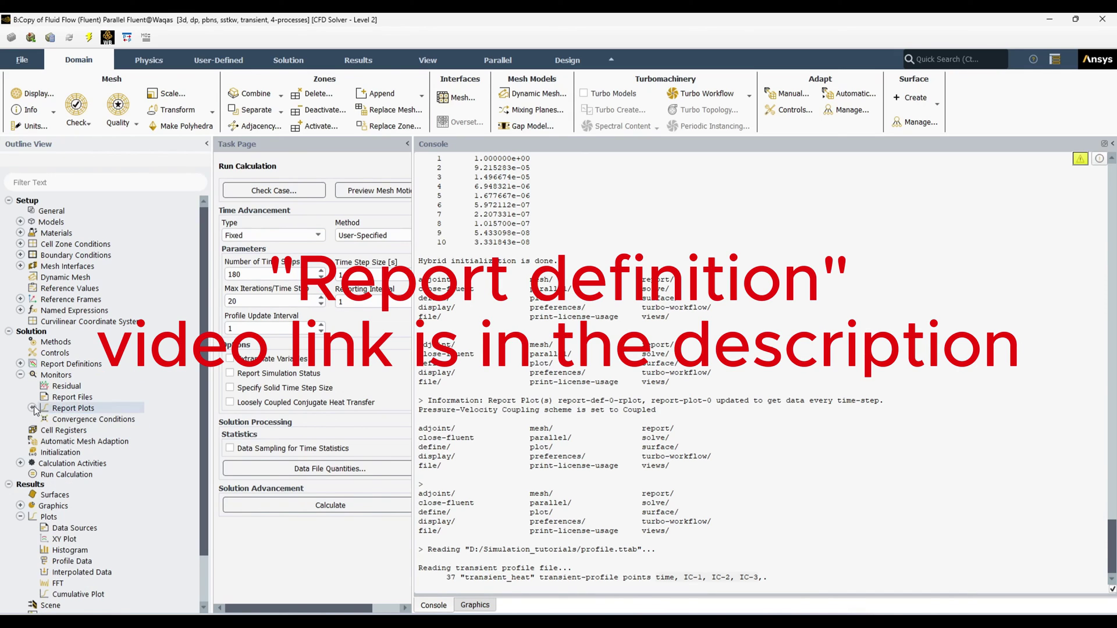
left_click(20, 375)
right_click(81, 430)
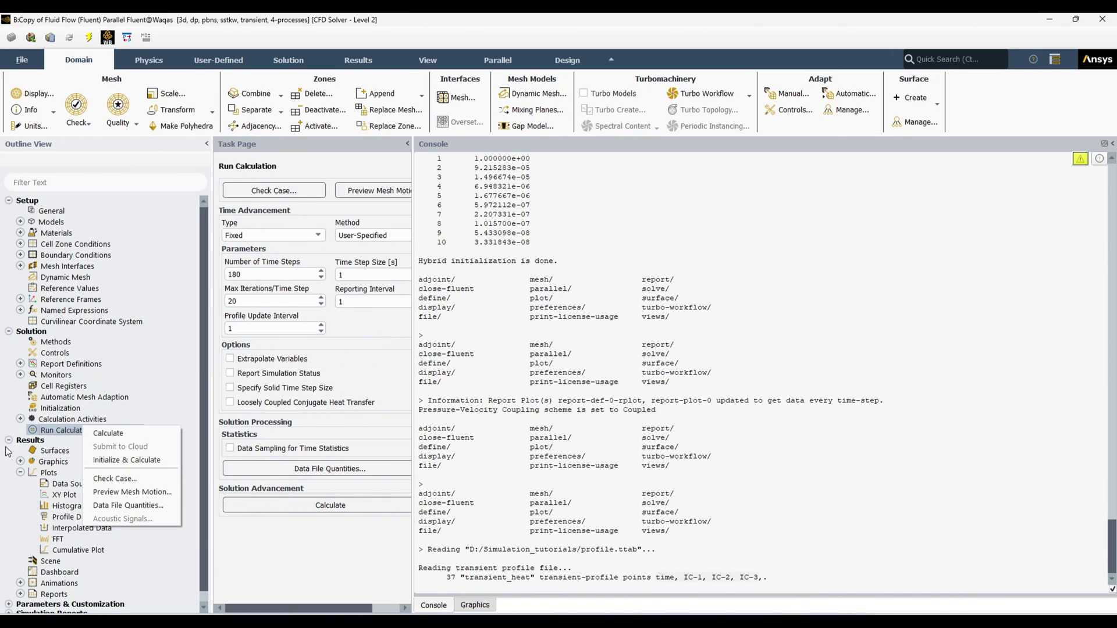
left_click(135, 460)
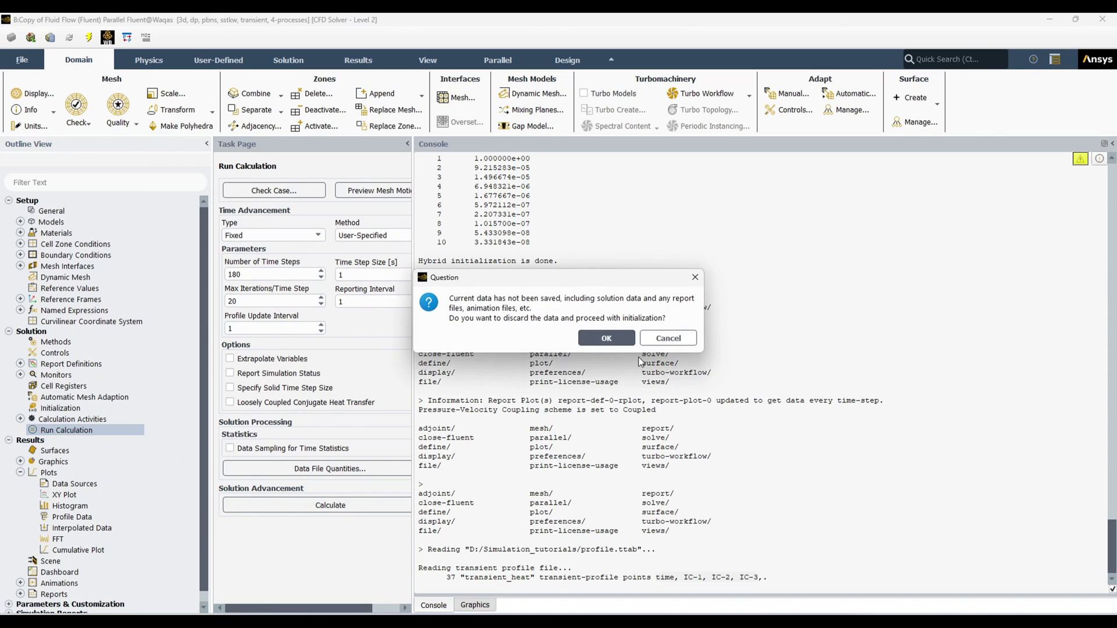
left_click(599, 339)
left_click(476, 588)
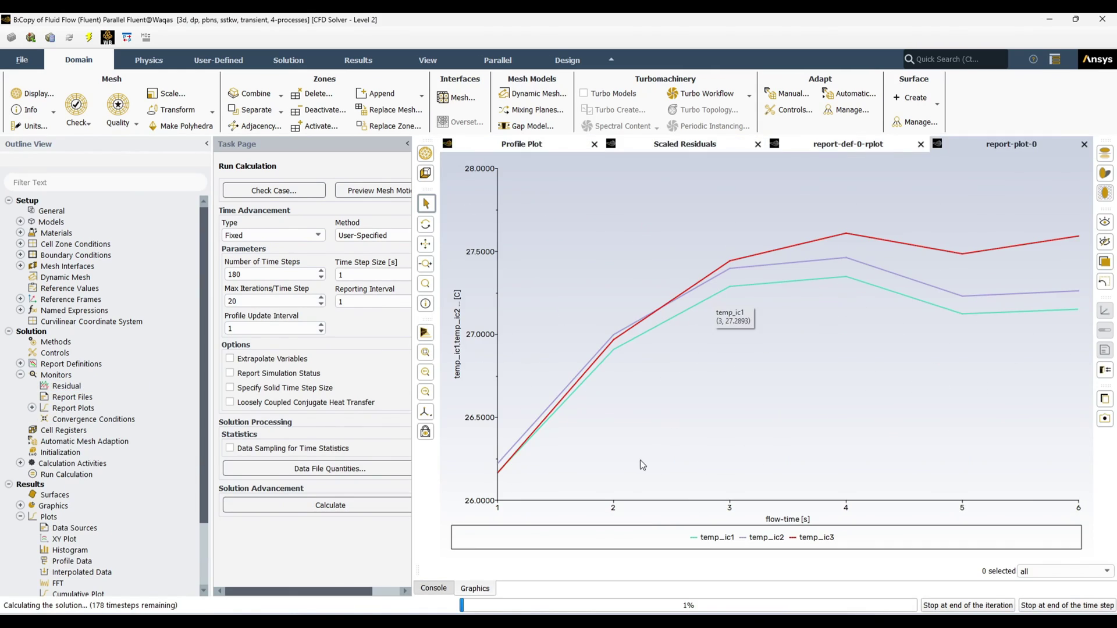
Step: Monitor the IC-3 heat and temp_ic1–3 plots, then stop the run at time step 116
mouse_move(518, 445)
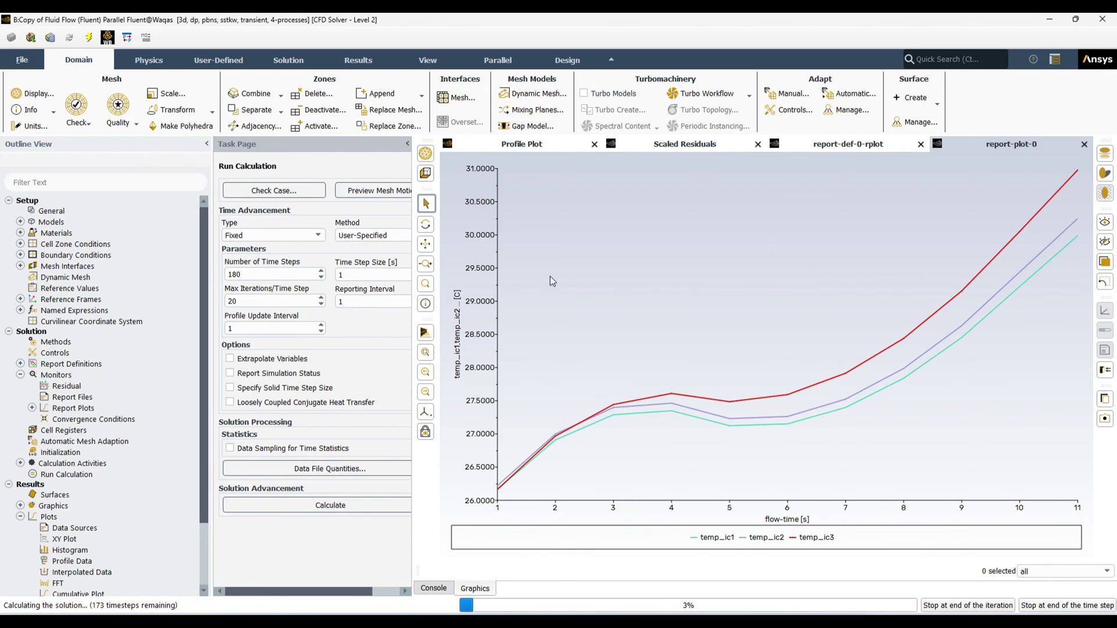
left_click(544, 145)
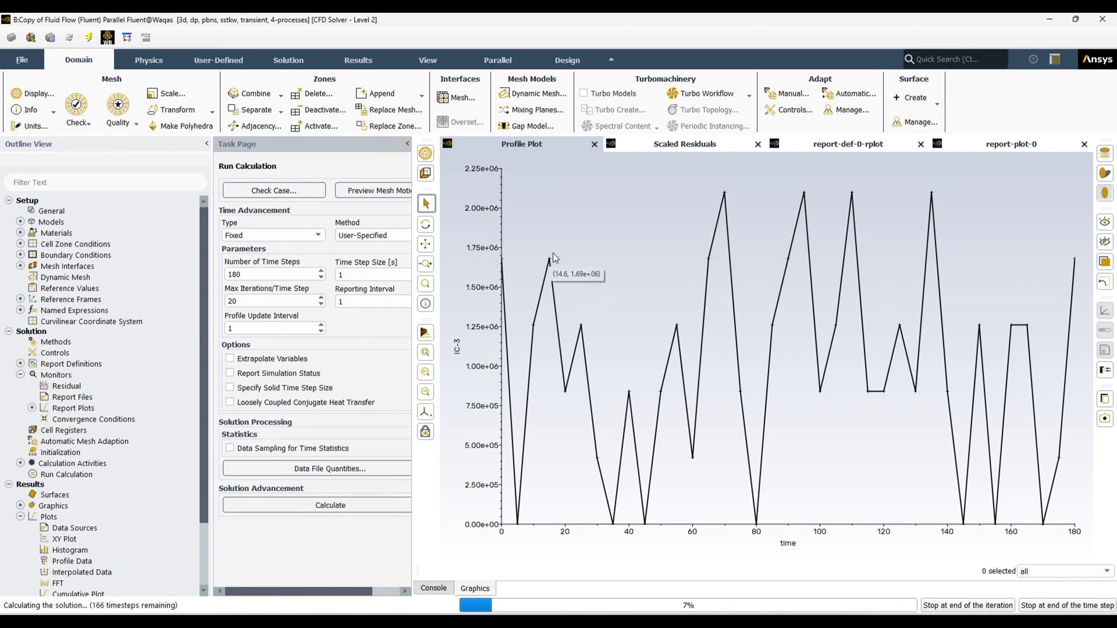
left_click(984, 149)
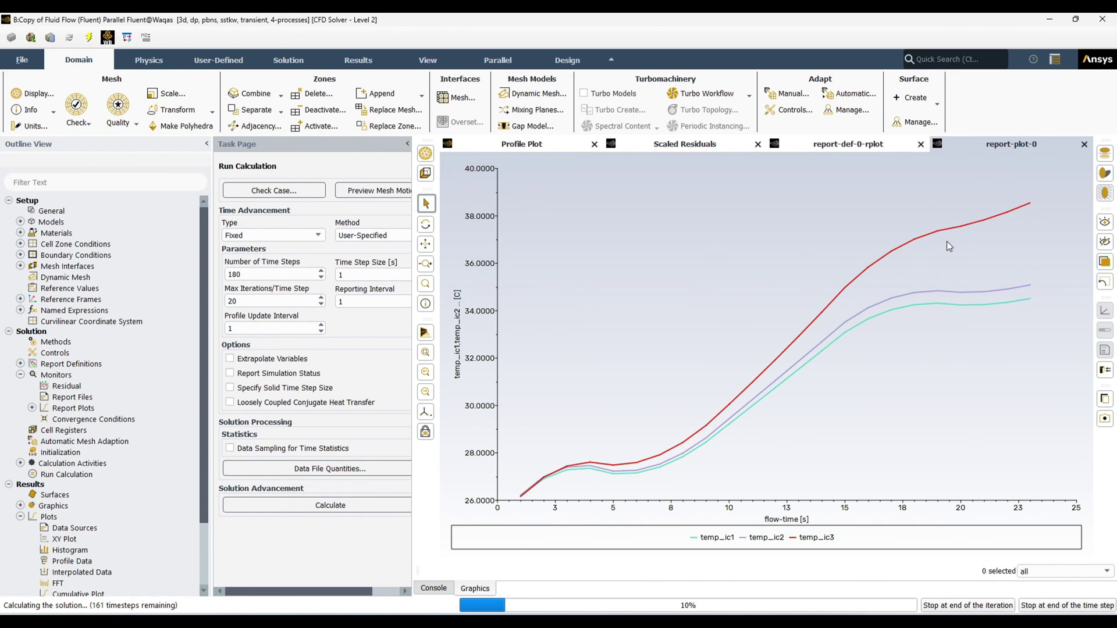
left_click(434, 588)
left_click(475, 588)
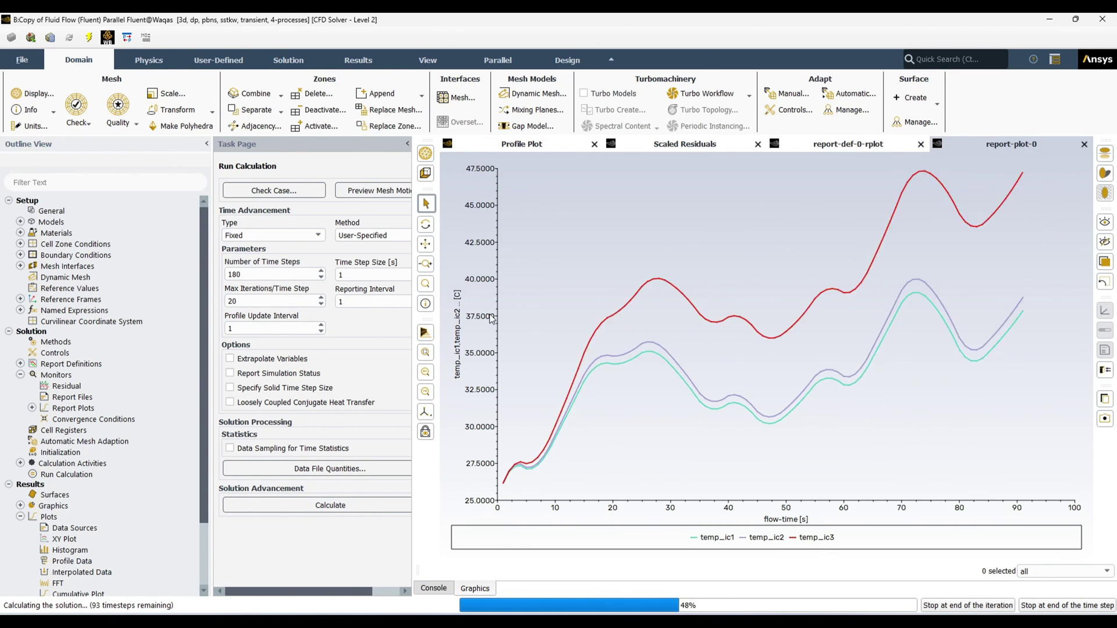
left_click(433, 588)
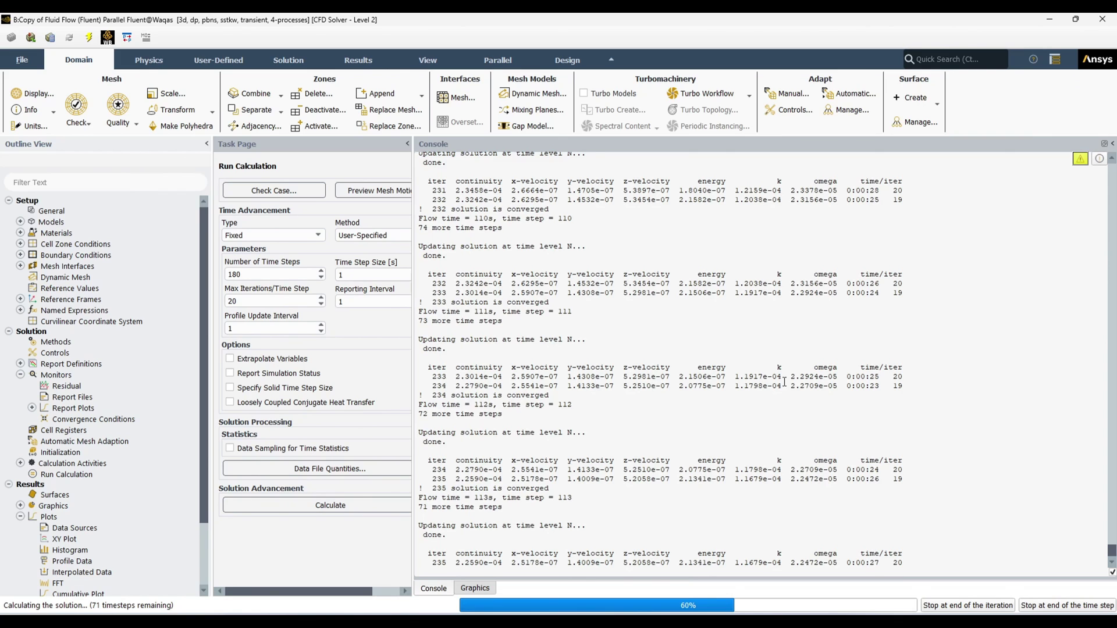
left_click(1041, 610)
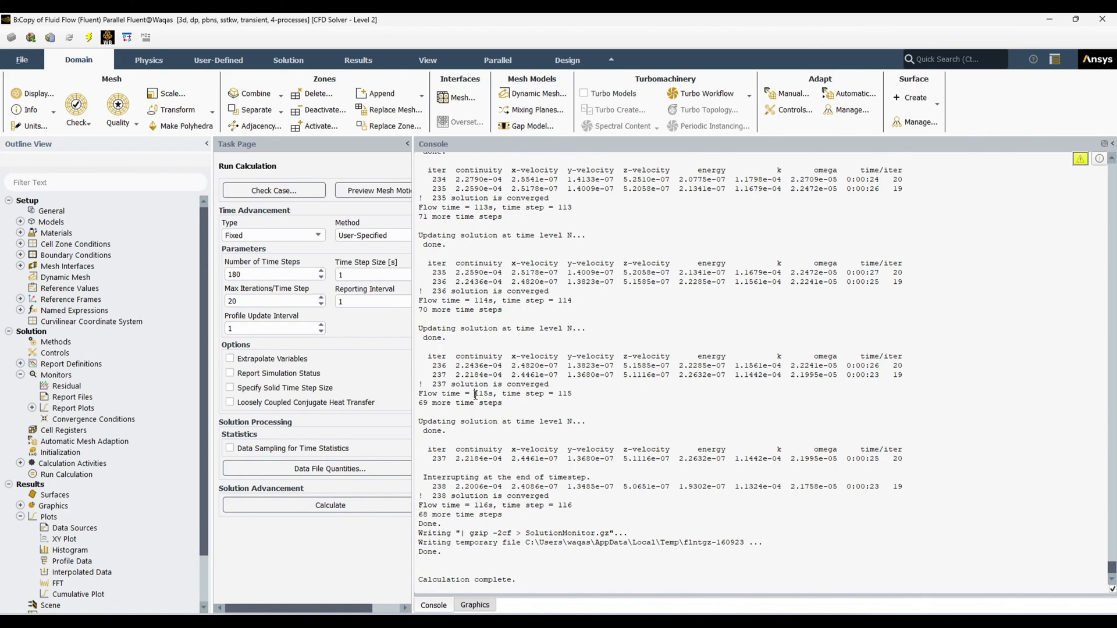
Step: Display the temperature contour of static temperature on the board's wall surfaces
left_click_drag(475, 395, 490, 398)
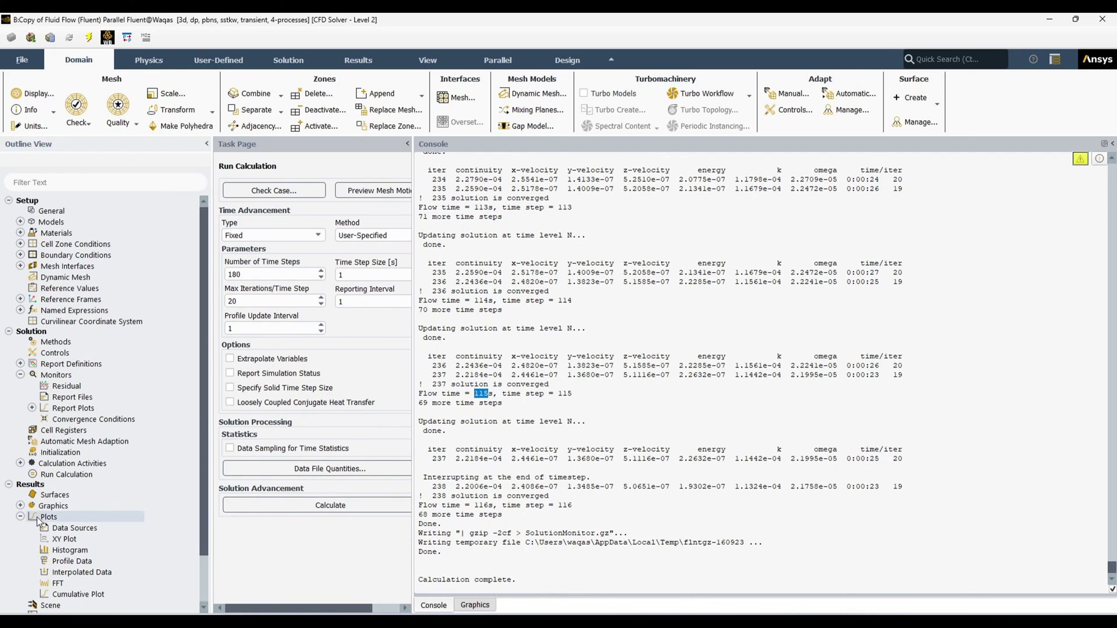
left_click(20, 505)
left_click(32, 528)
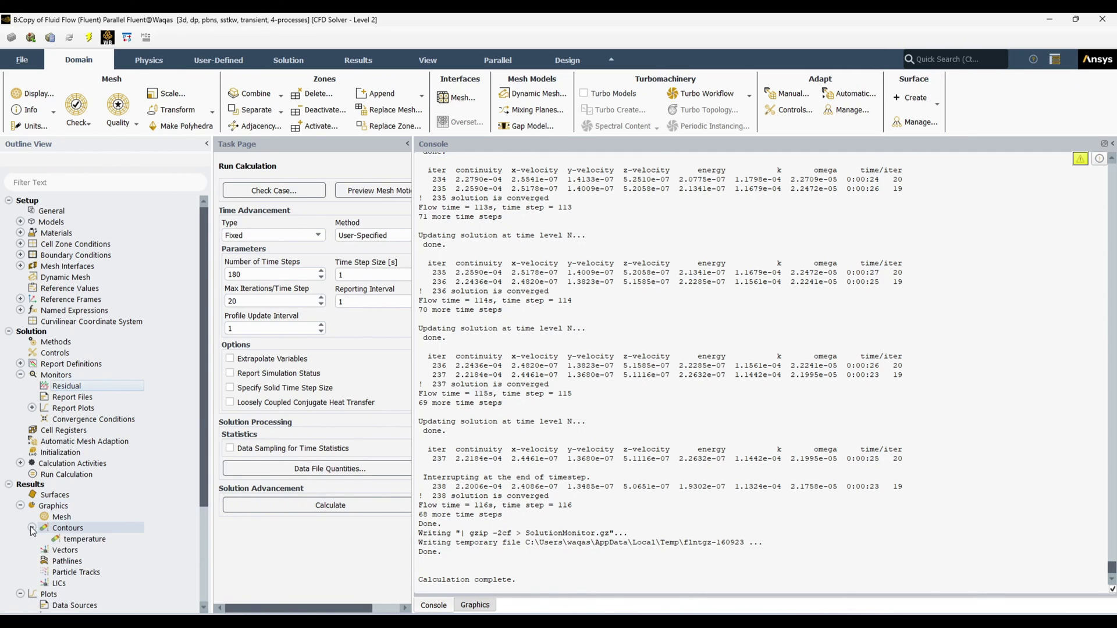
double_click(78, 539)
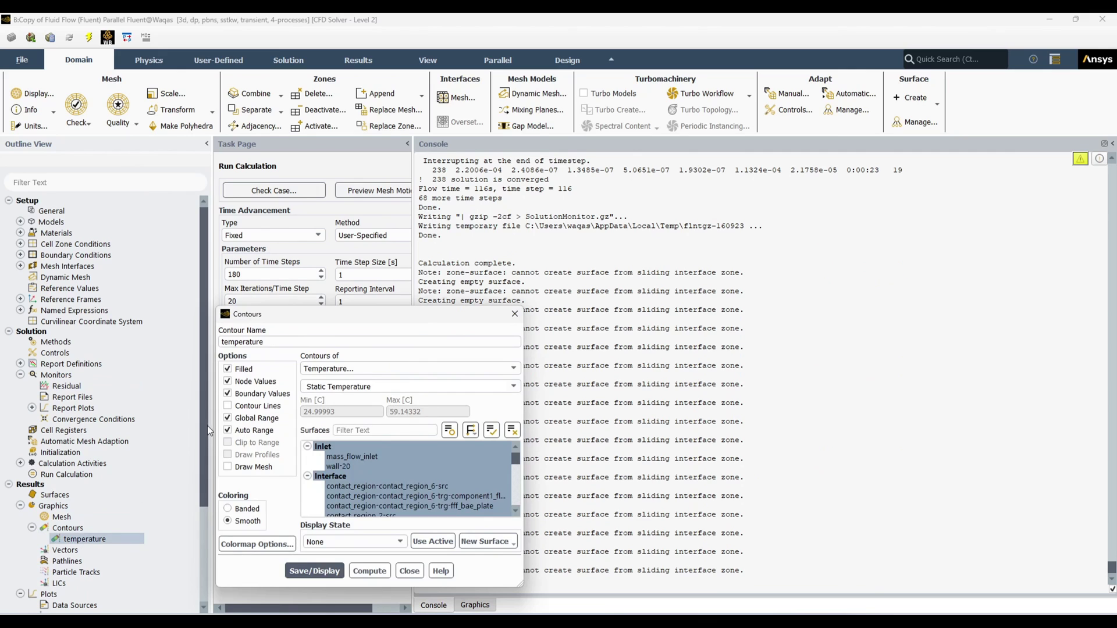
left_click_drag(444, 320, 442, 217)
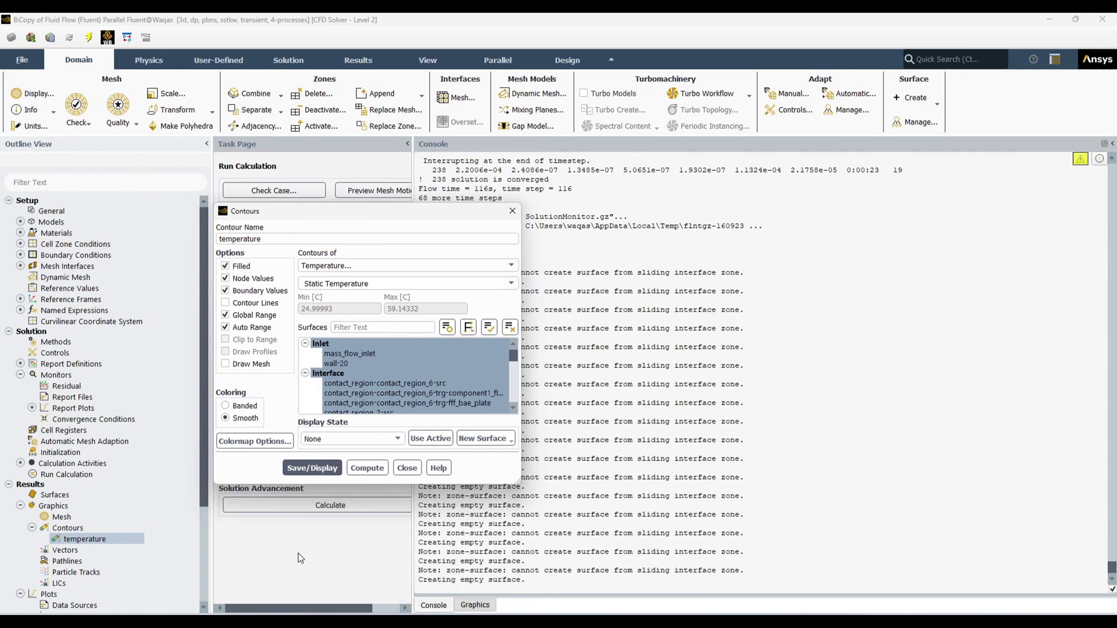
scroll(413, 381, "down", 8)
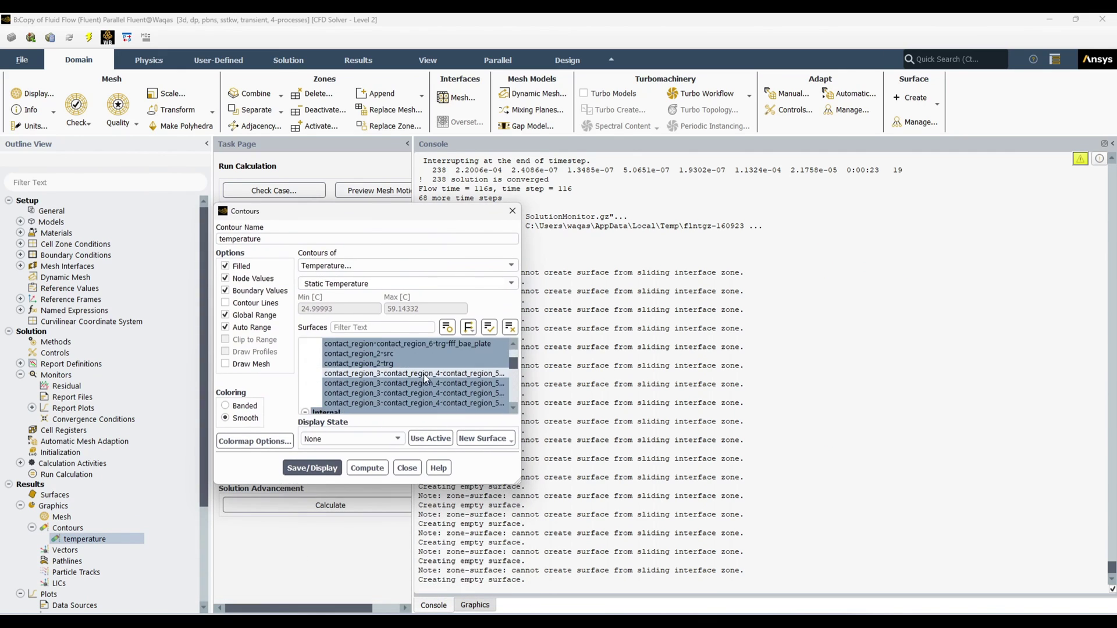
left_click(309, 467)
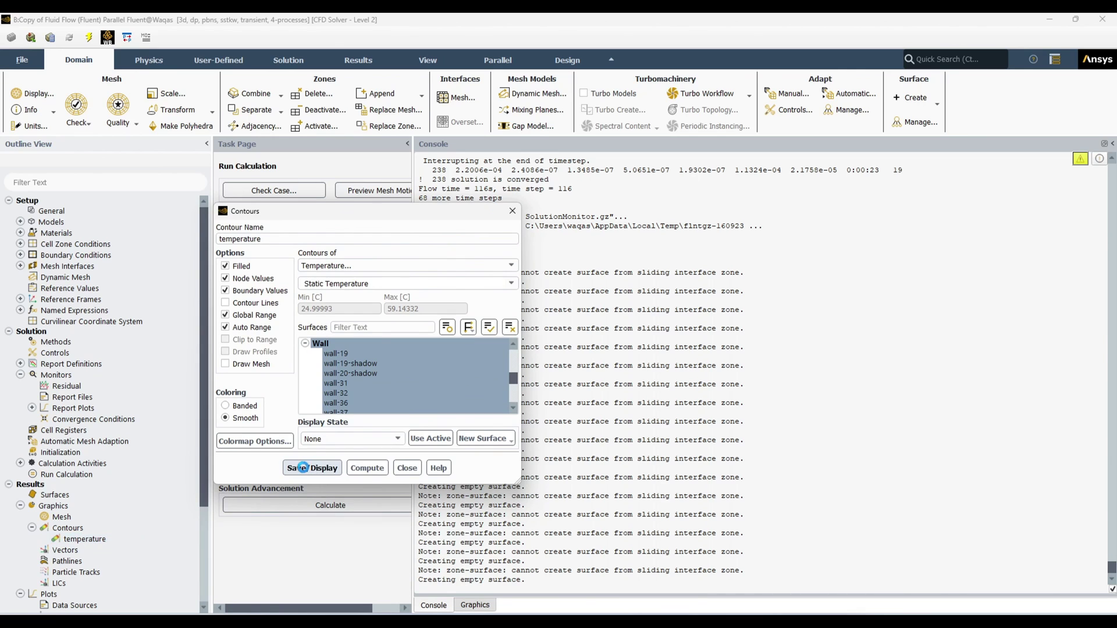
Step: Rotate the board in the graphics view to see the 25–59.1 °C contours clearly
left_click(475, 606)
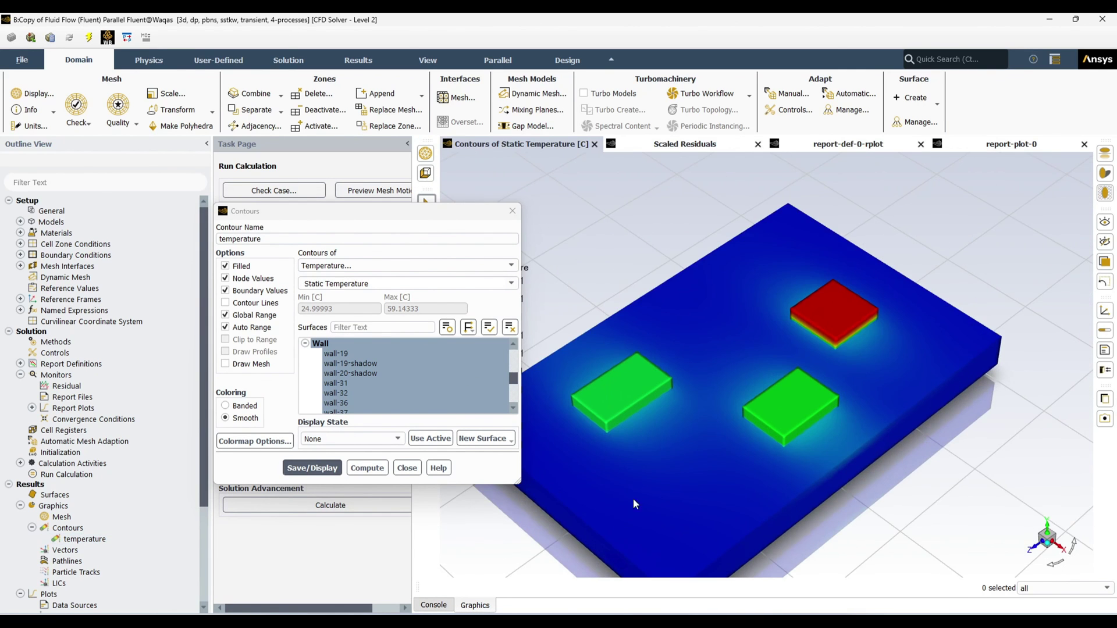
left_click_drag(689, 390, 739, 365)
left_click_drag(463, 212, 389, 212)
left_click_drag(740, 437, 805, 328)
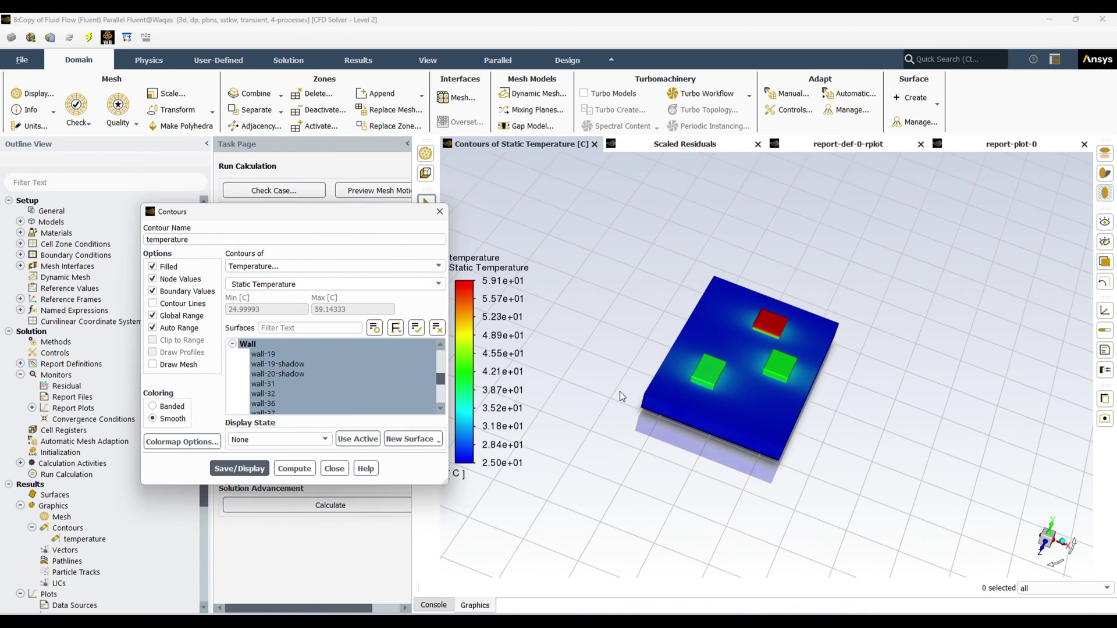
left_click_drag(725, 355, 713, 417)
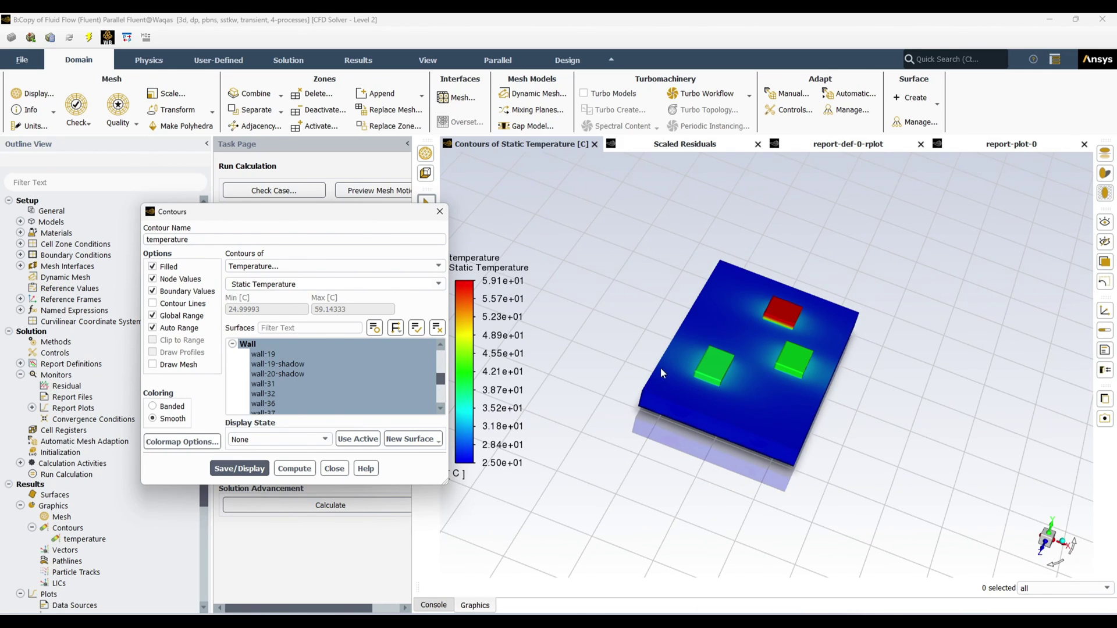